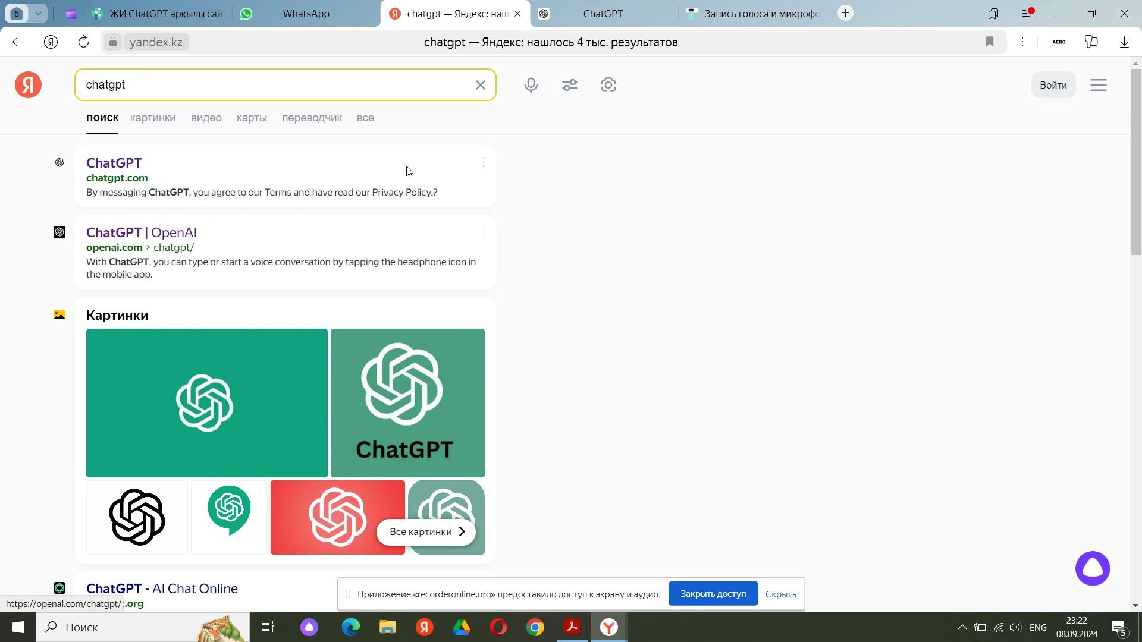
Switch to the tab showing the ChatGPT start page at chatgpt.com
click(584, 5)
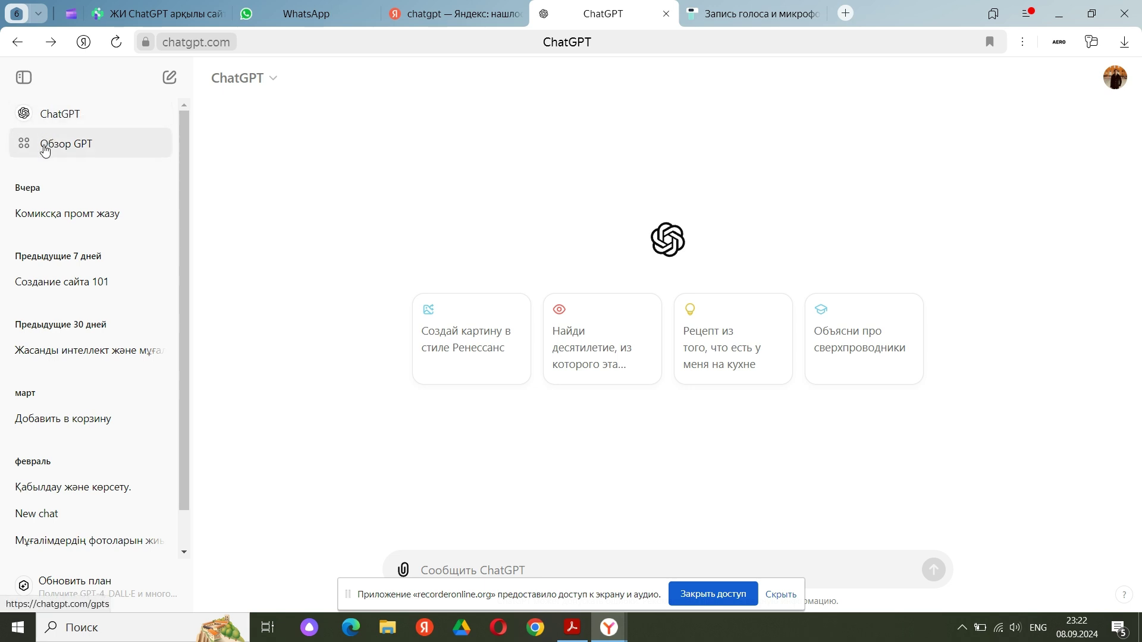
Open 'Обзор GPT' and browse the featured, trending, Writing and Productivity GPT sections
click(45, 149)
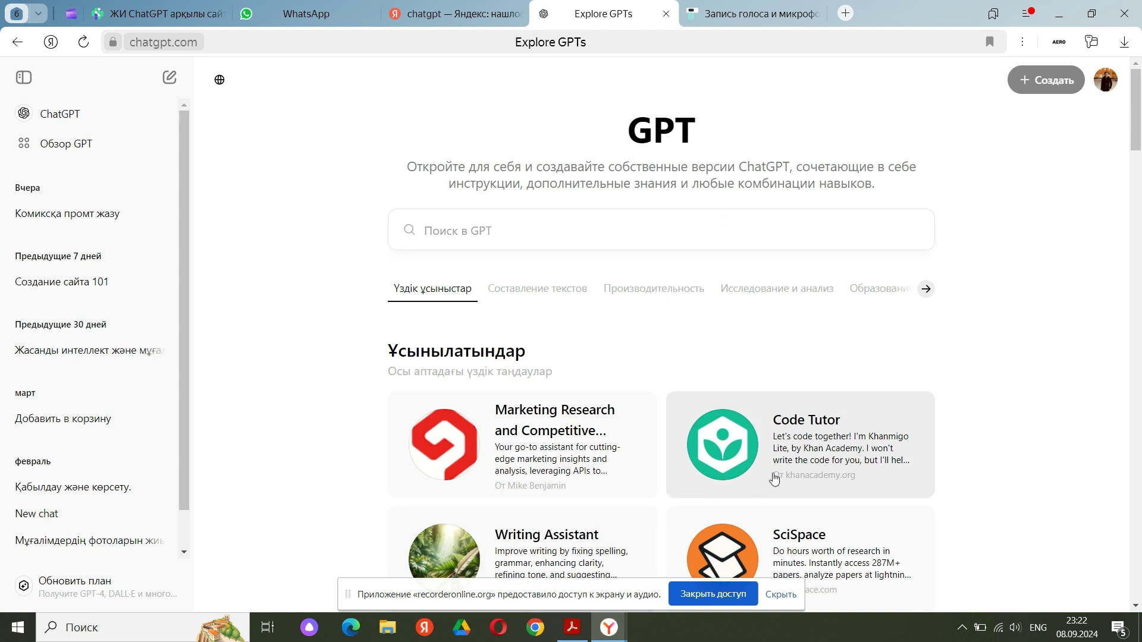
scroll(802, 452, down, 1)
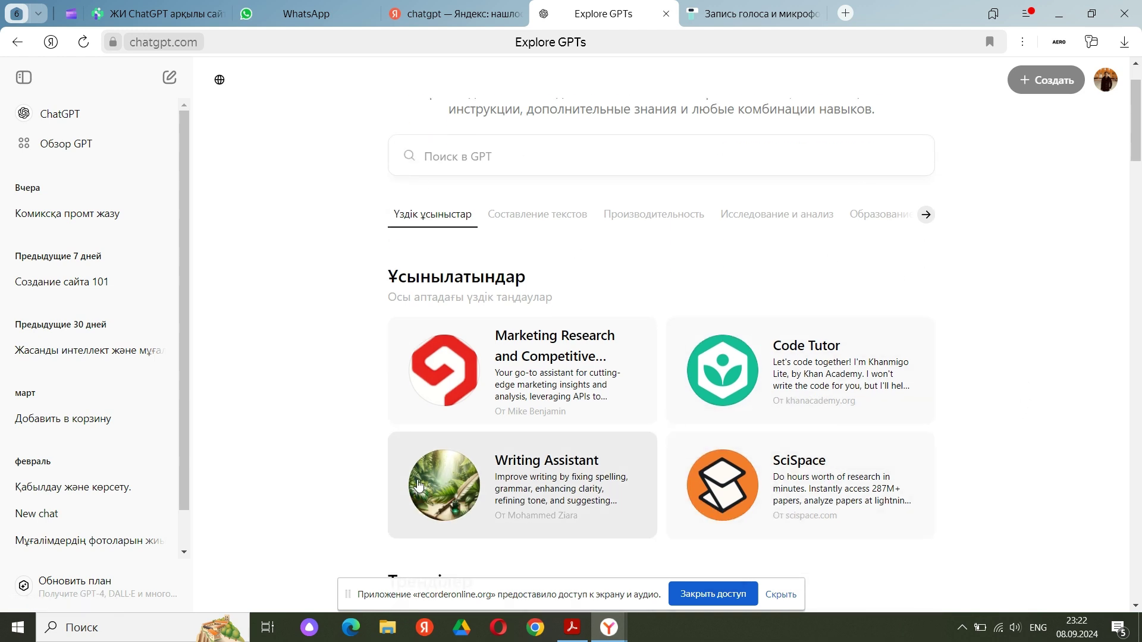
scroll(489, 388, down, 1)
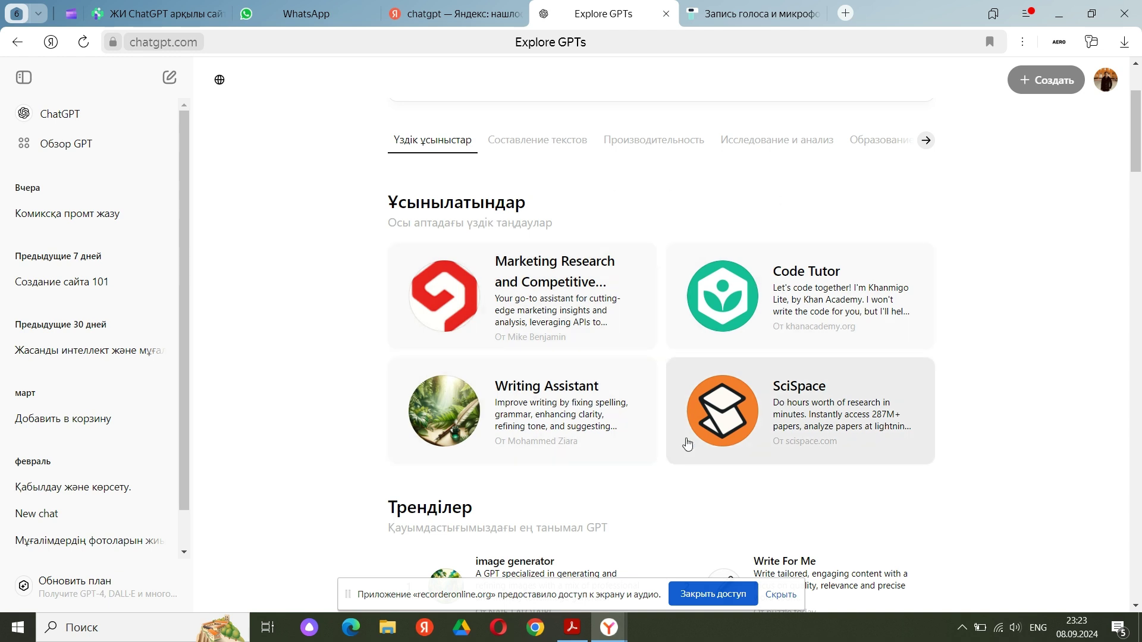
scroll(702, 380, down, 1)
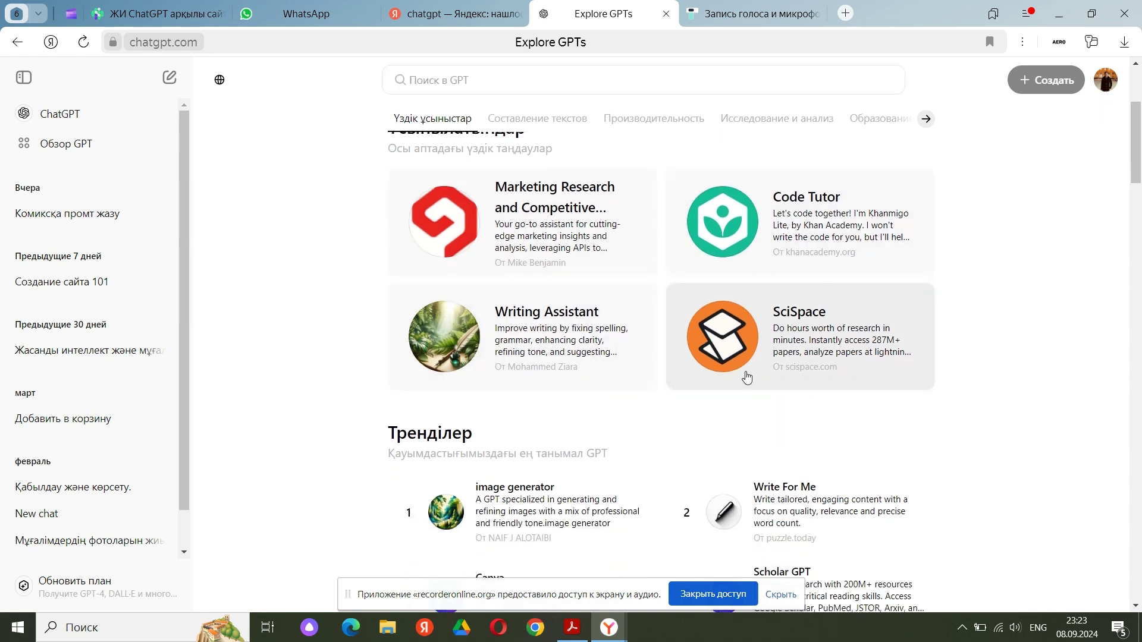
scroll(655, 431, down, 1)
scroll(845, 434, down, 2)
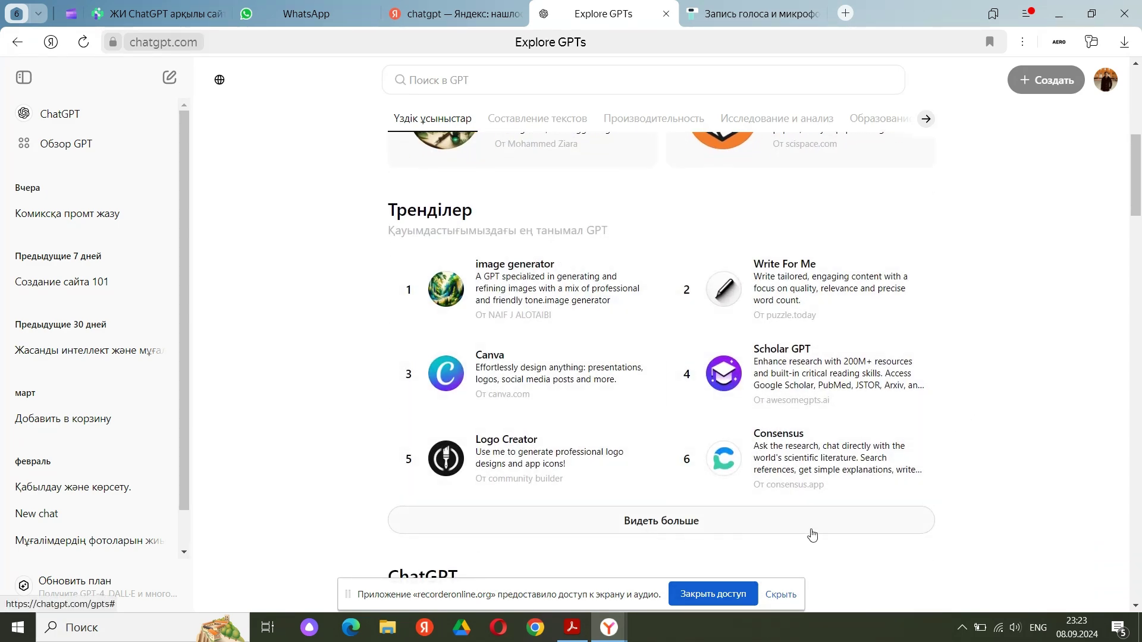
scroll(805, 539, down, 3)
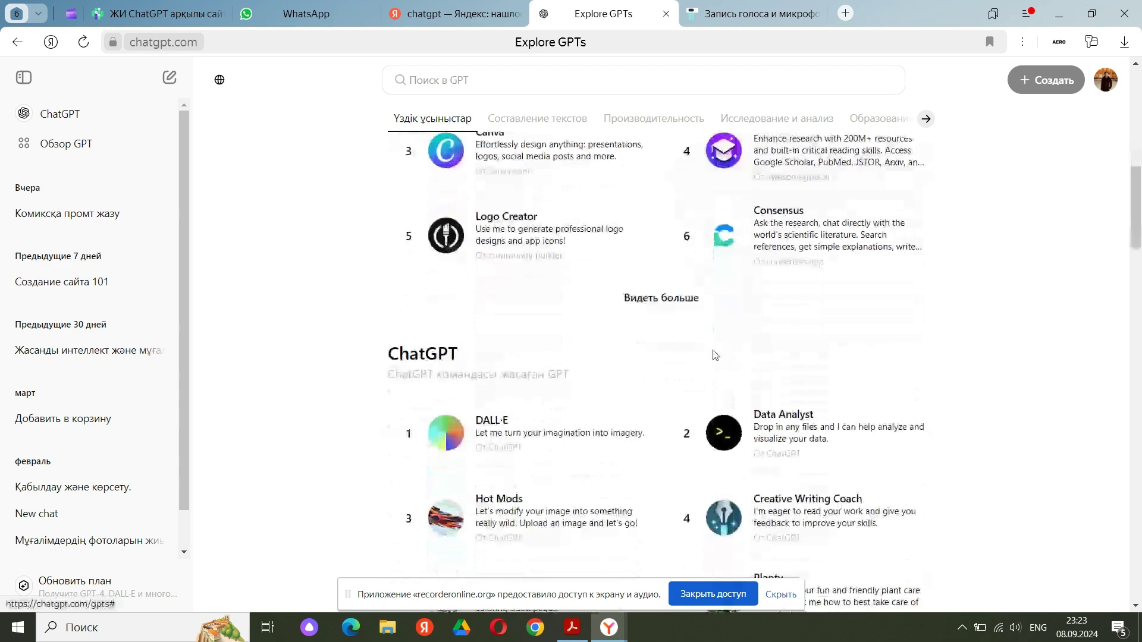
scroll(716, 356, down, 2)
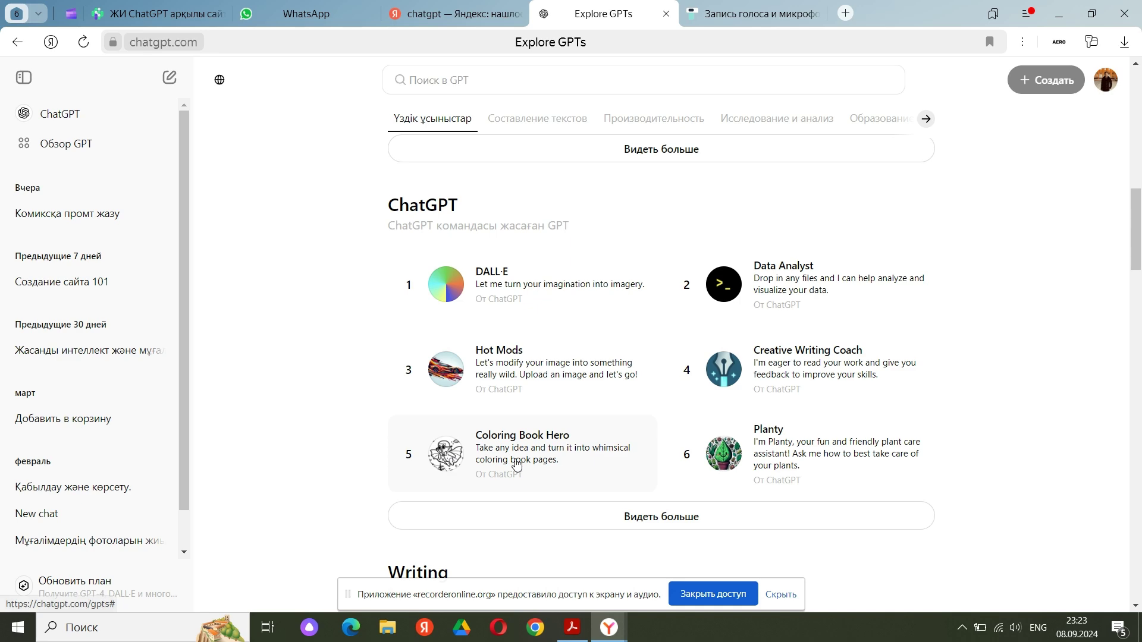
scroll(819, 342, down, 1)
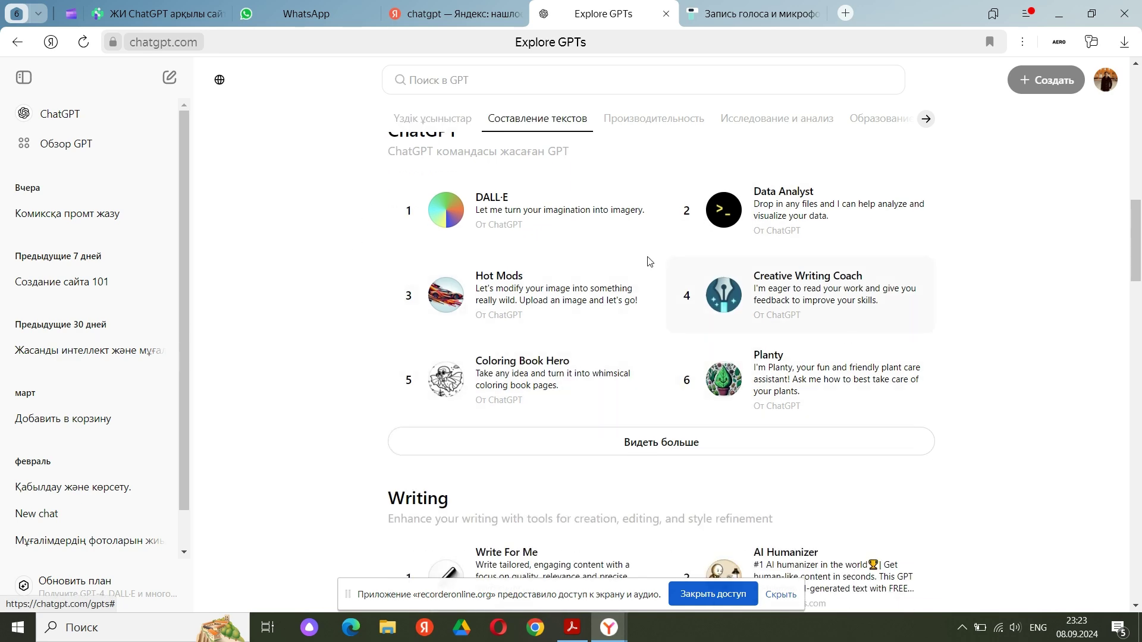
scroll(730, 417, down, 5)
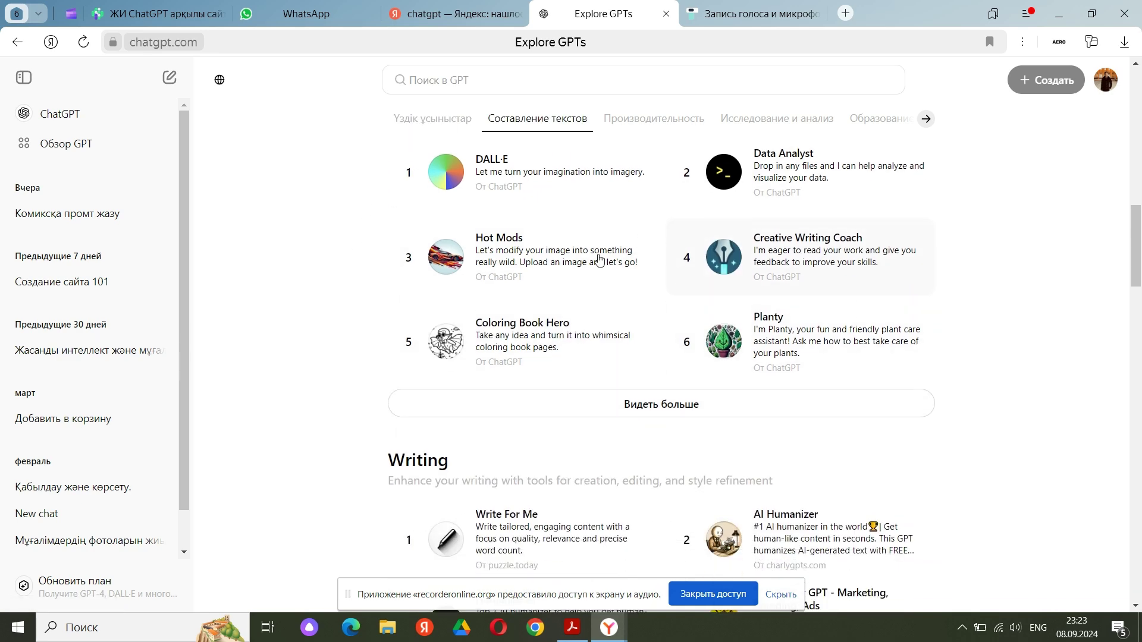
scroll(658, 412, down, 20)
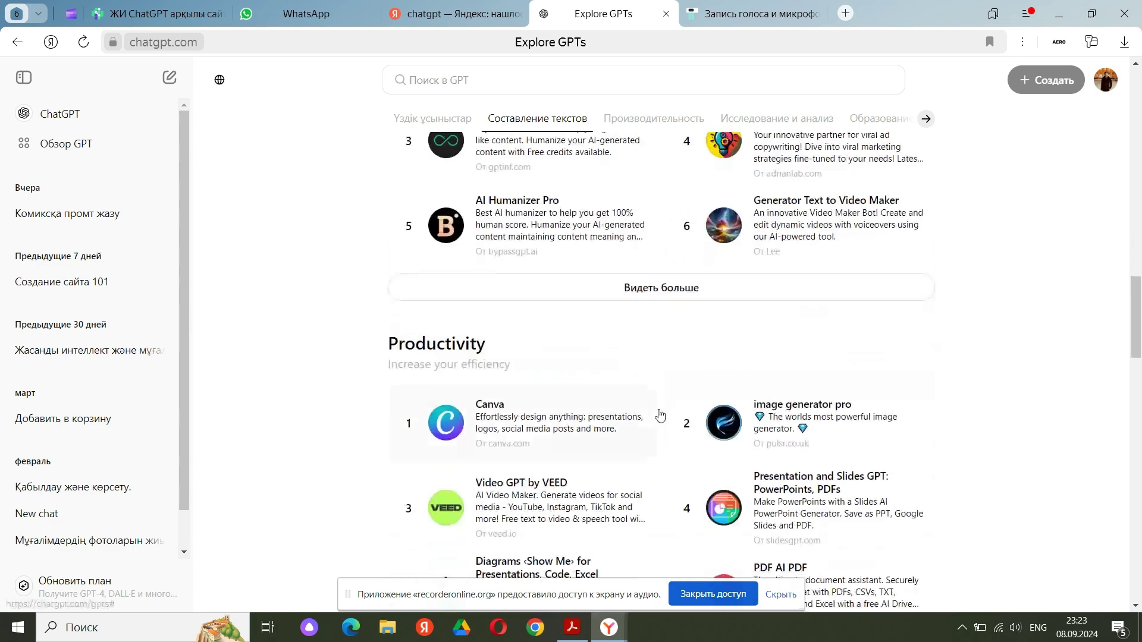
scroll(659, 415, up, 20)
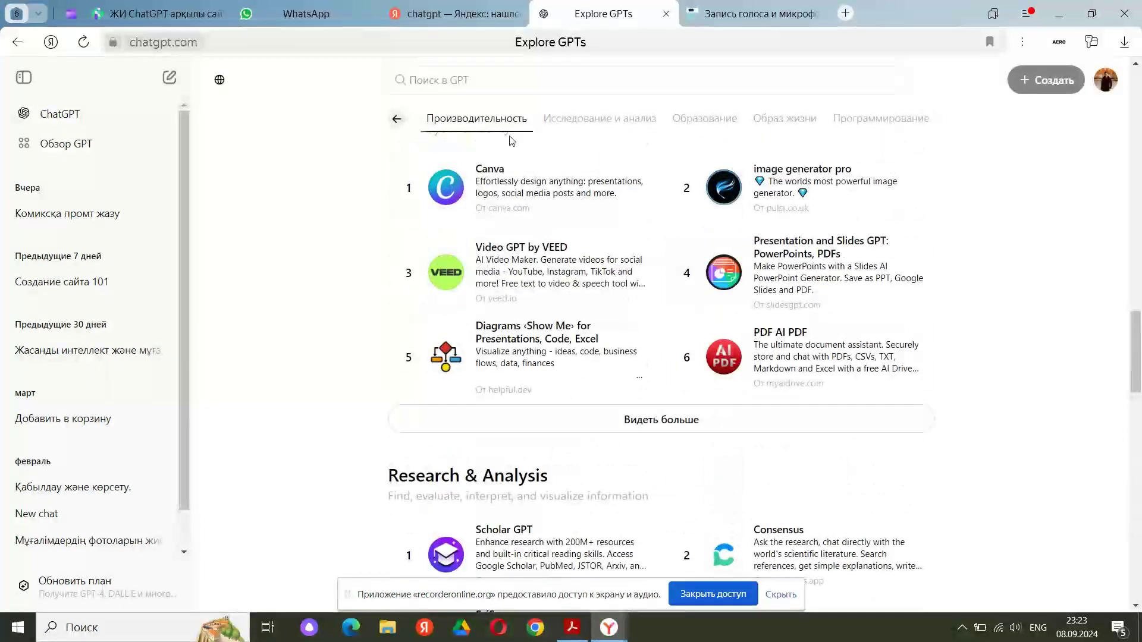
click(569, 123)
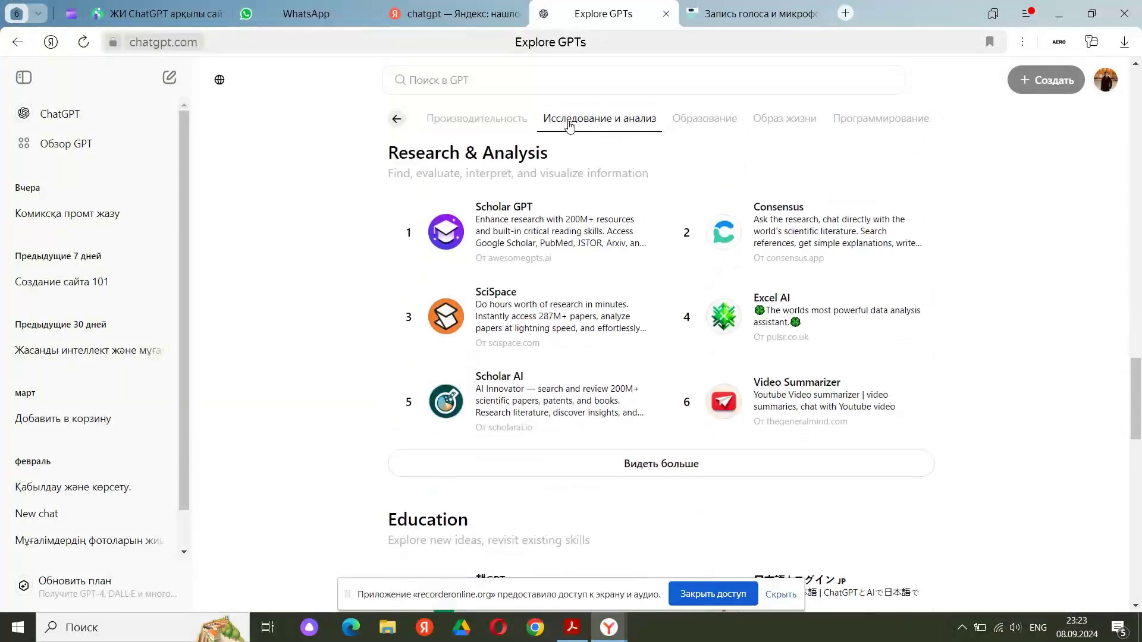
click(715, 122)
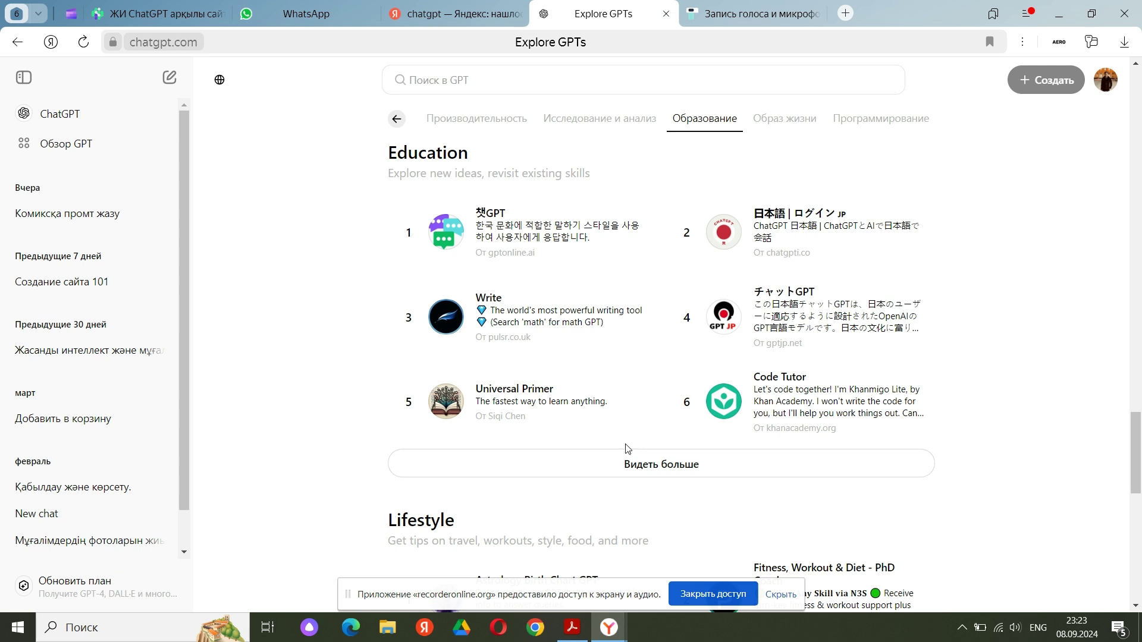
click(1024, 44)
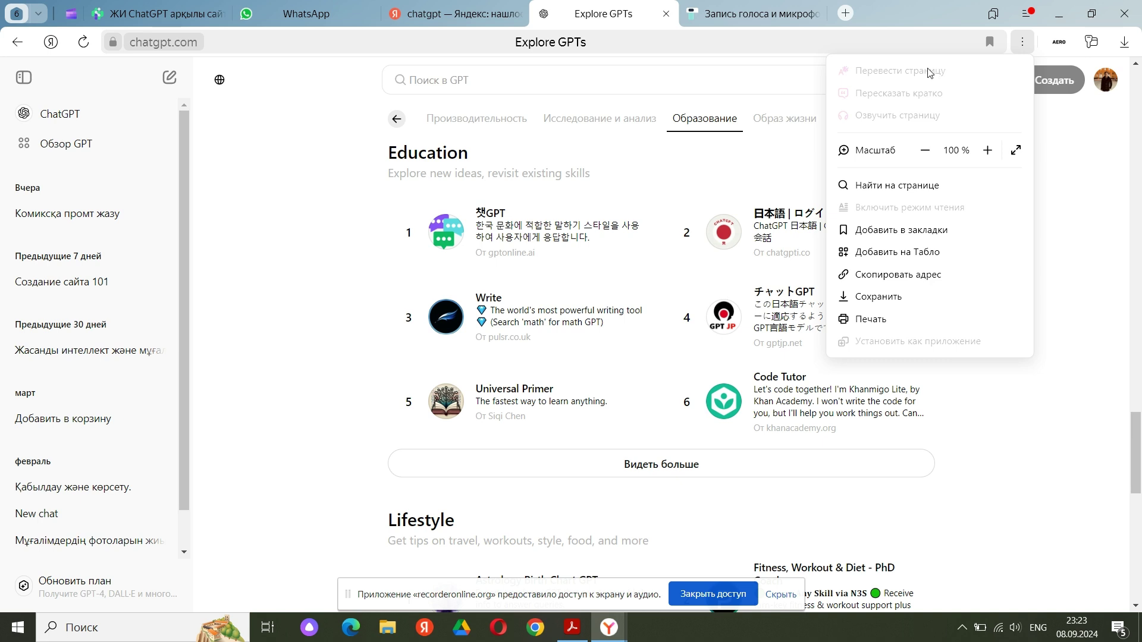
click(1027, 47)
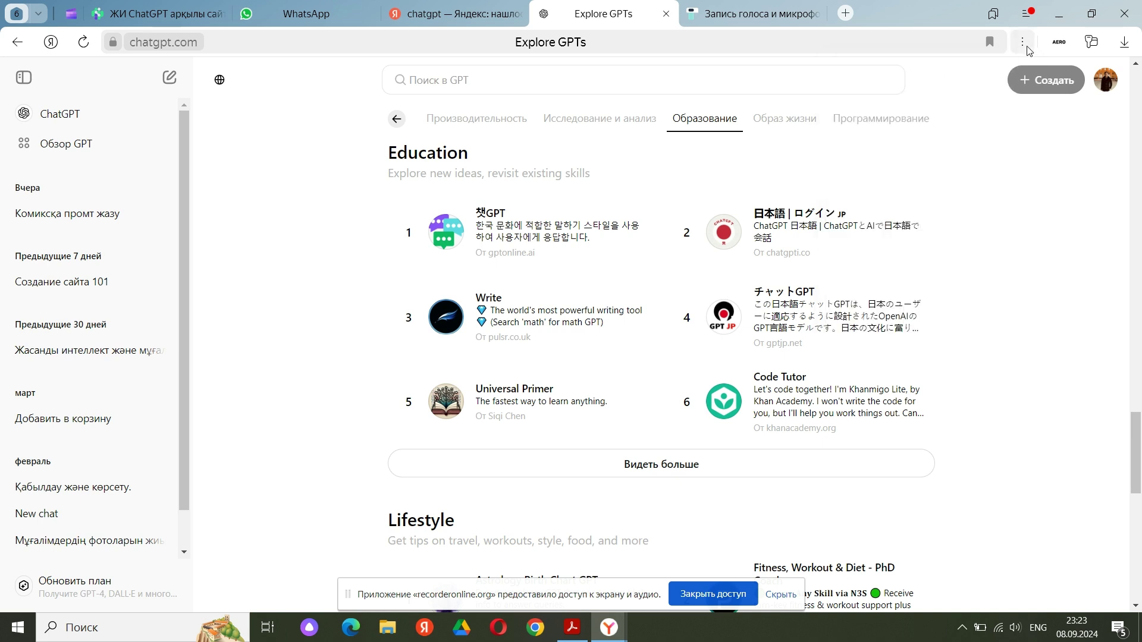
scroll(749, 460, down, 3)
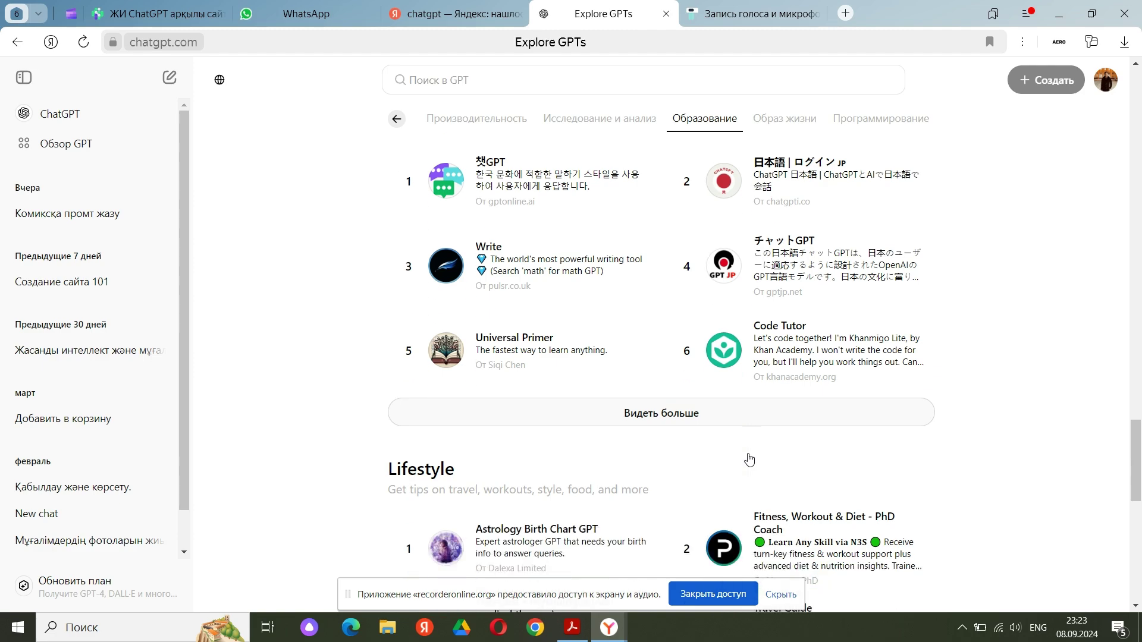
scroll(755, 464, up, 10)
scroll(758, 467, up, 15)
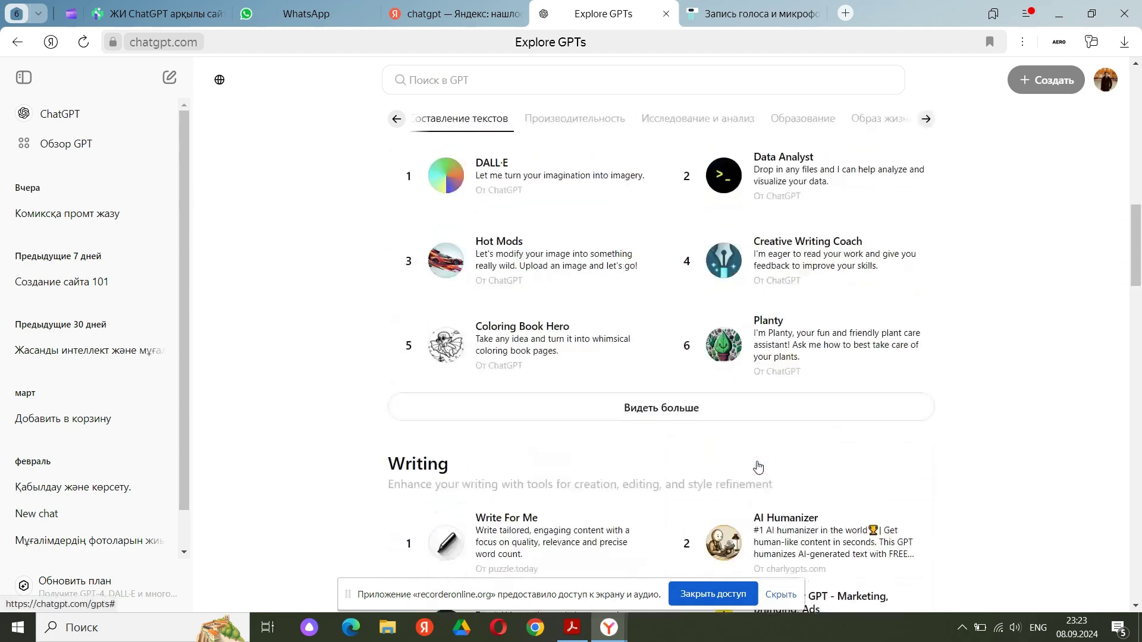
scroll(758, 467, up, 2)
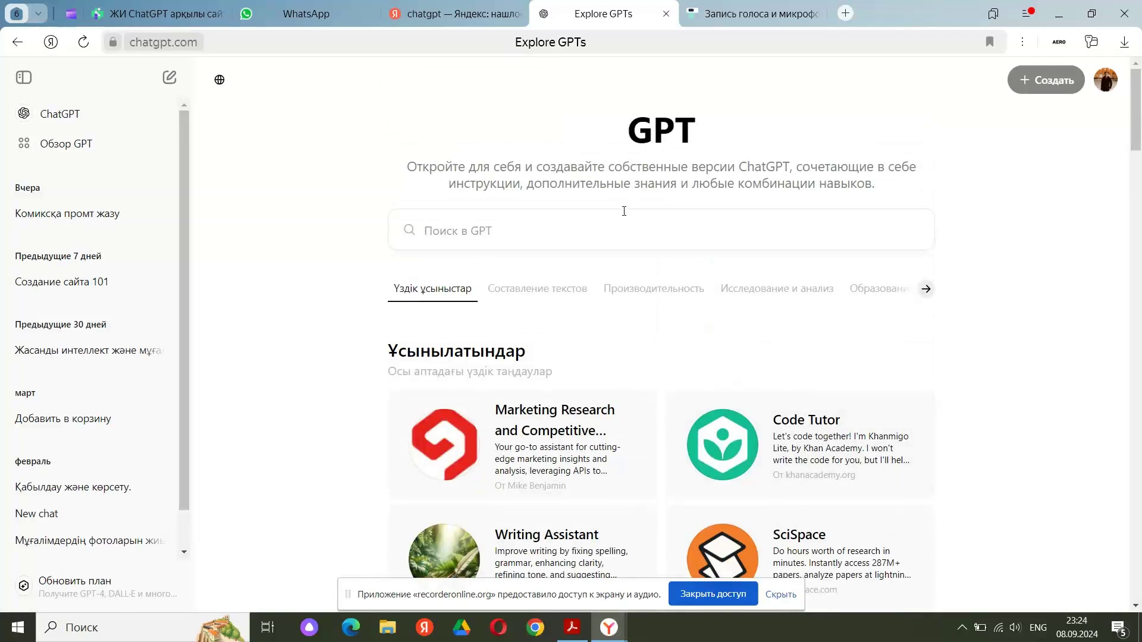
Search the GPT catalogue for 'Website' and scroll through the matching GPTs
click(465, 236)
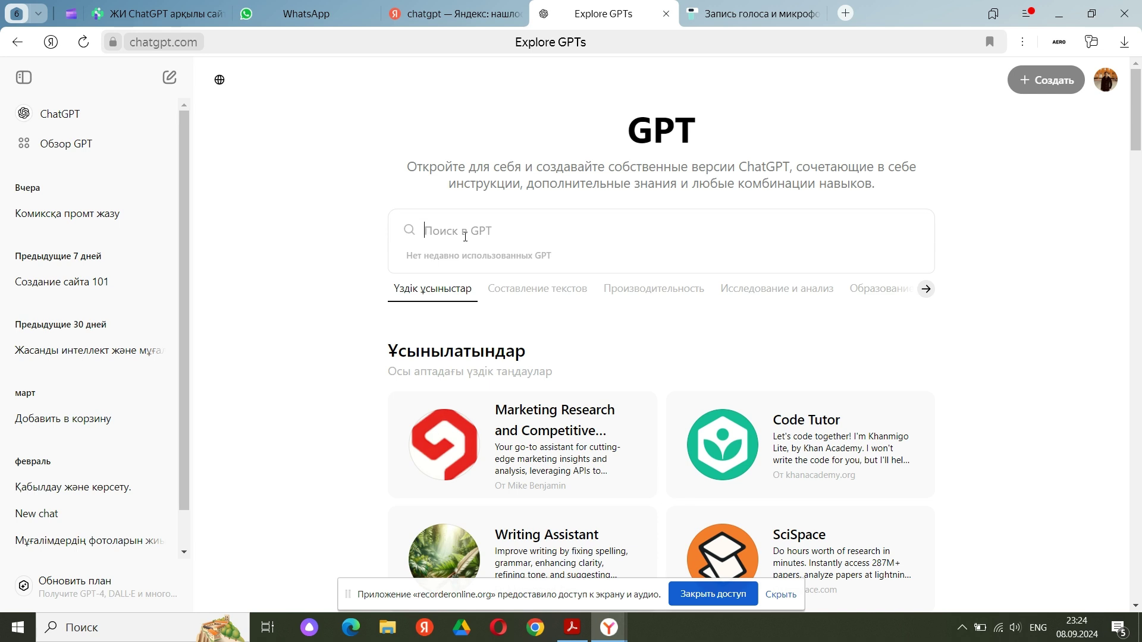
text(We)
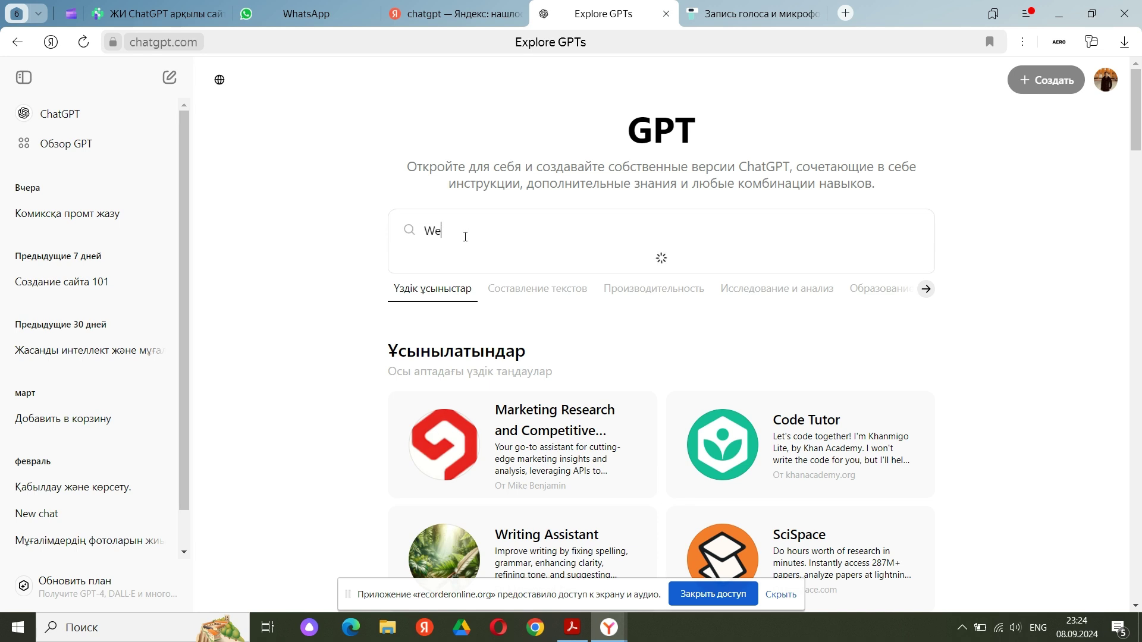
text(bsite)
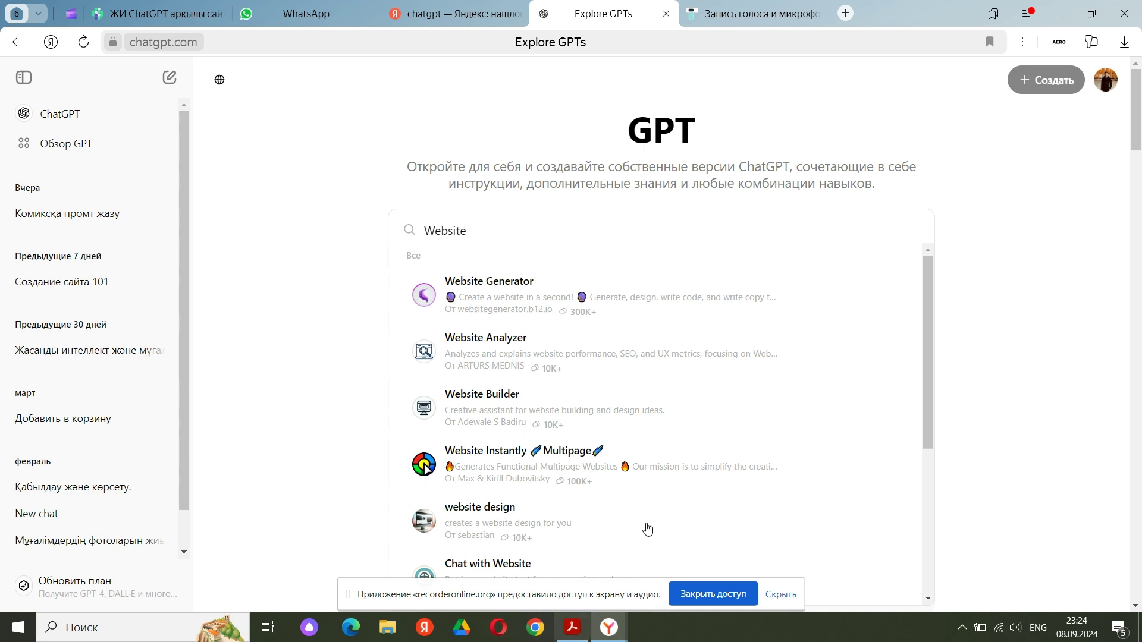
scroll(486, 459, down, 5)
scroll(493, 469, up, 5)
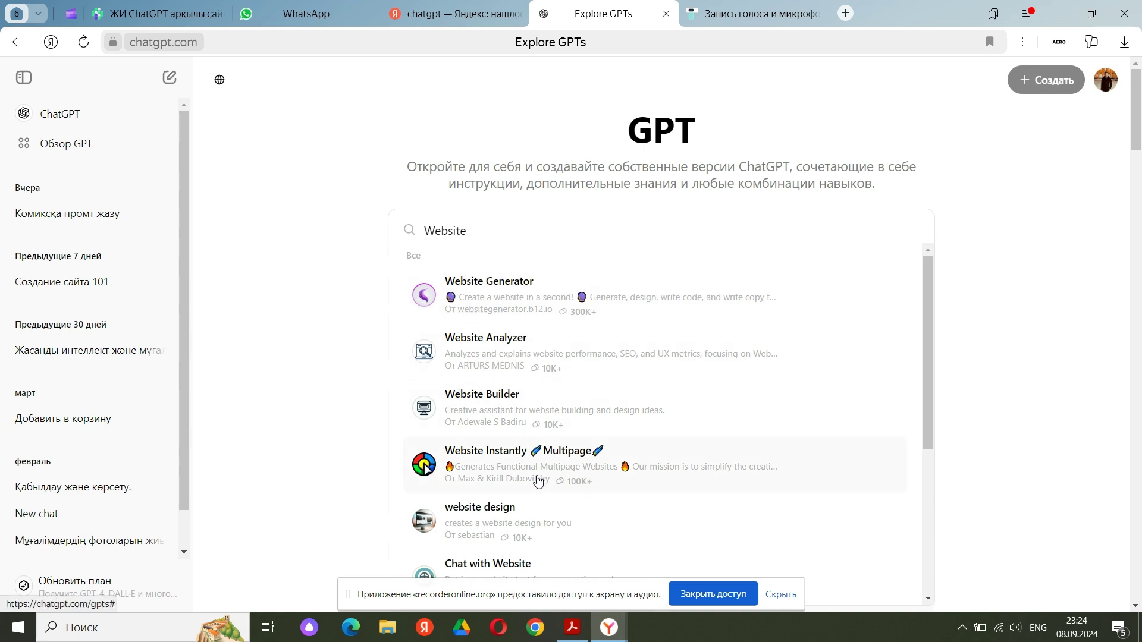
Open Website Instantly Multipage and start a chat with 'Create me a website'
click(427, 468)
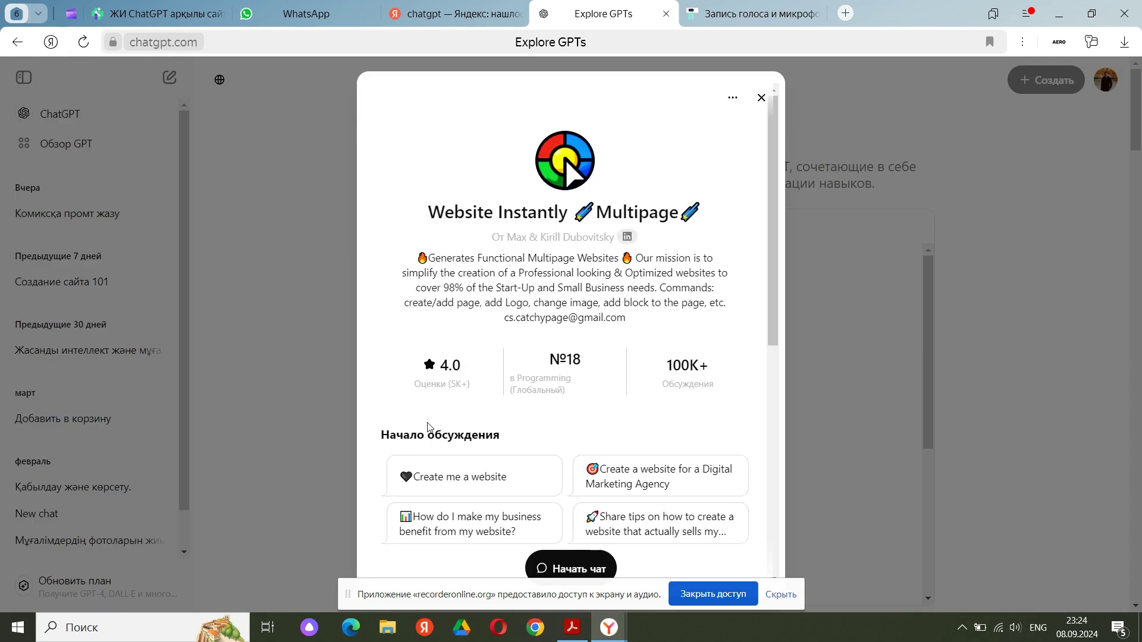
scroll(613, 404, down, 3)
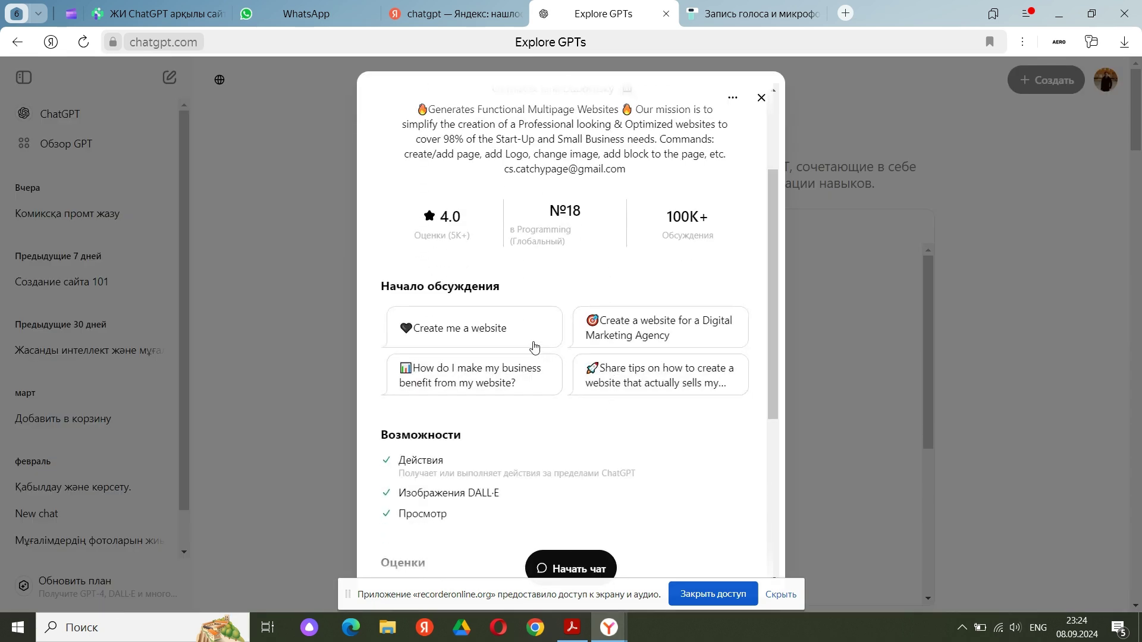
click(511, 340)
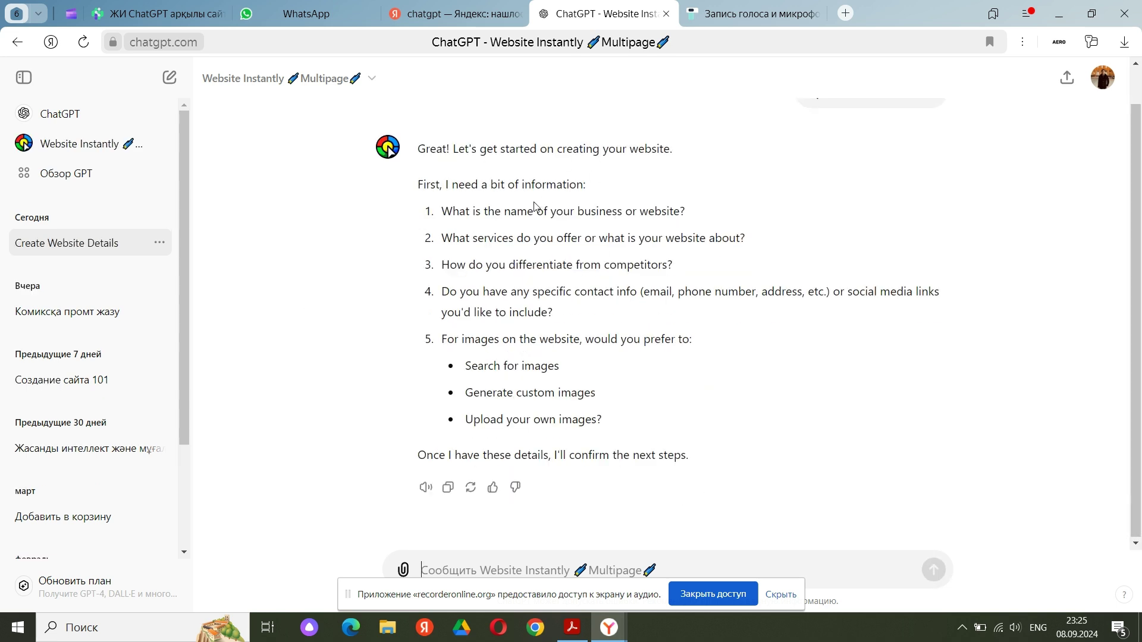
Select the GPT's whole question list, from business name to image preferences, for copying
drag(443, 210, 689, 339)
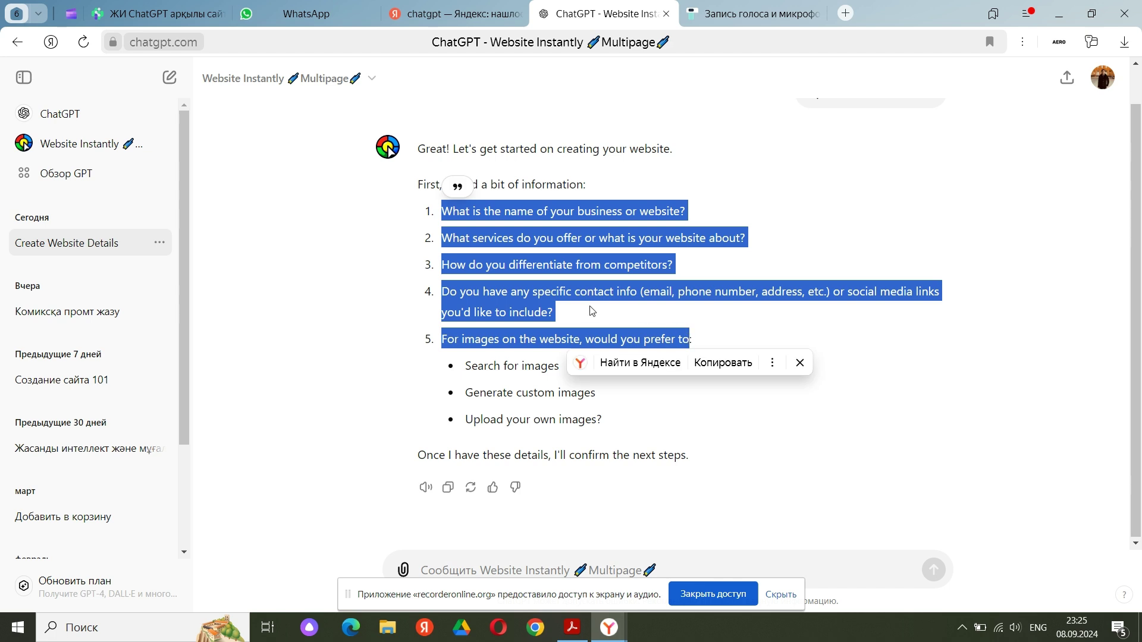
click(775, 237)
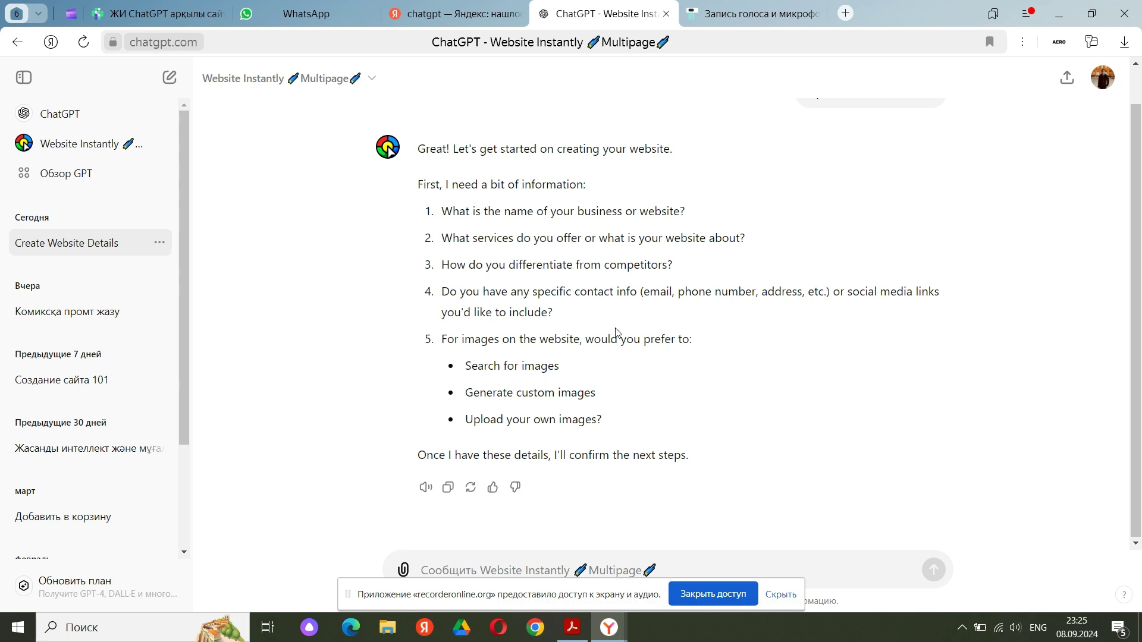
scroll(616, 333, up, 1)
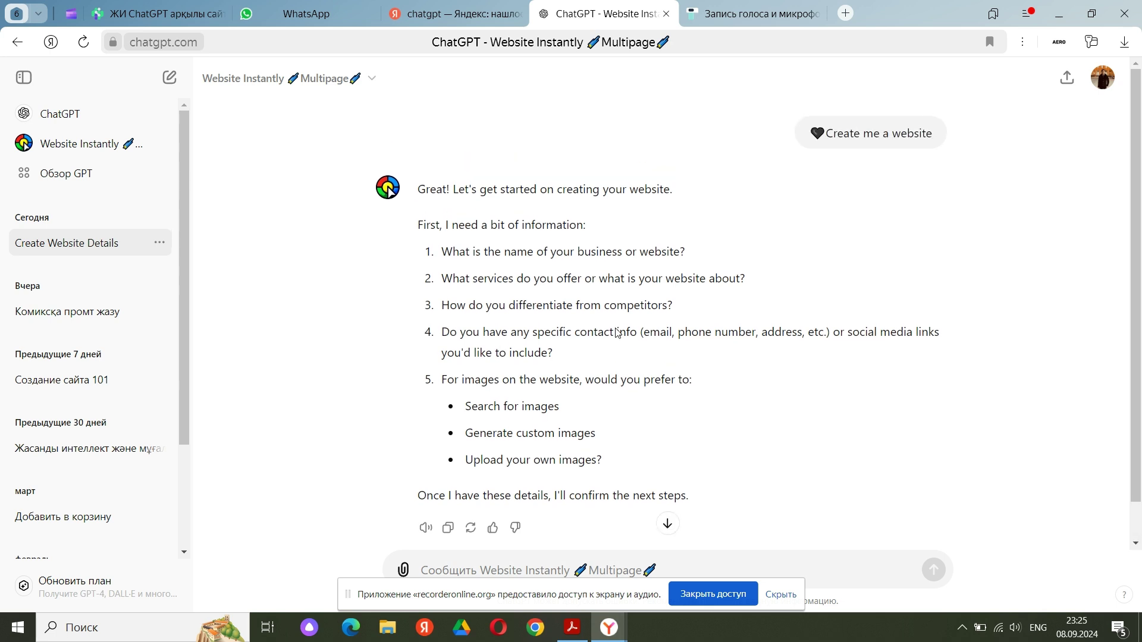
click(1022, 42)
click(1023, 40)
click(1023, 40)
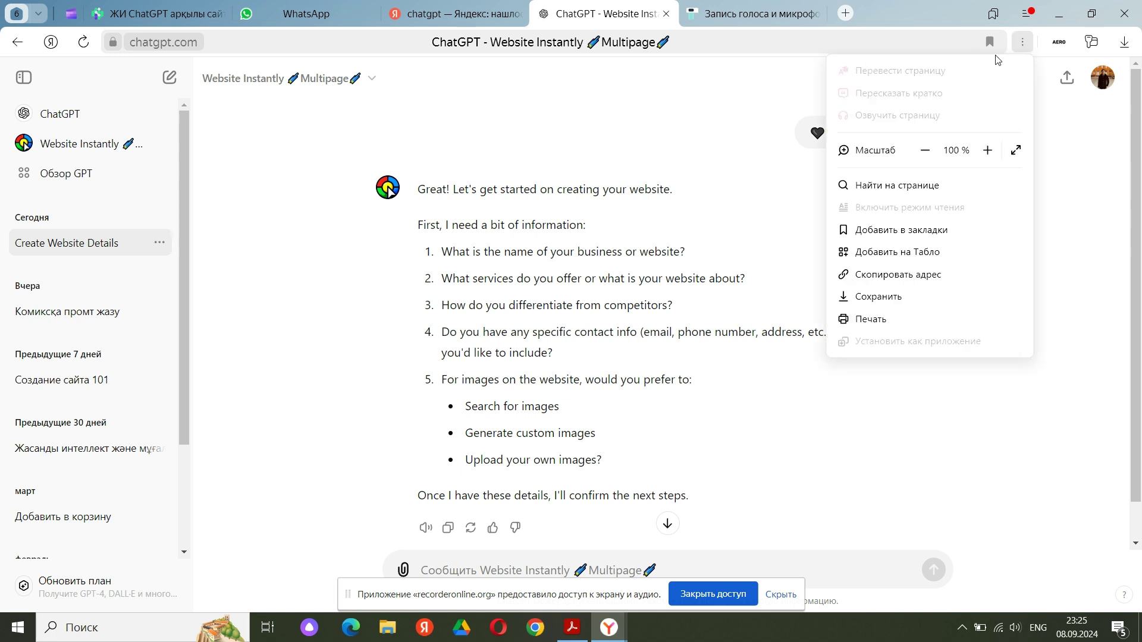
click(1017, 47)
scroll(483, 238, down, 1)
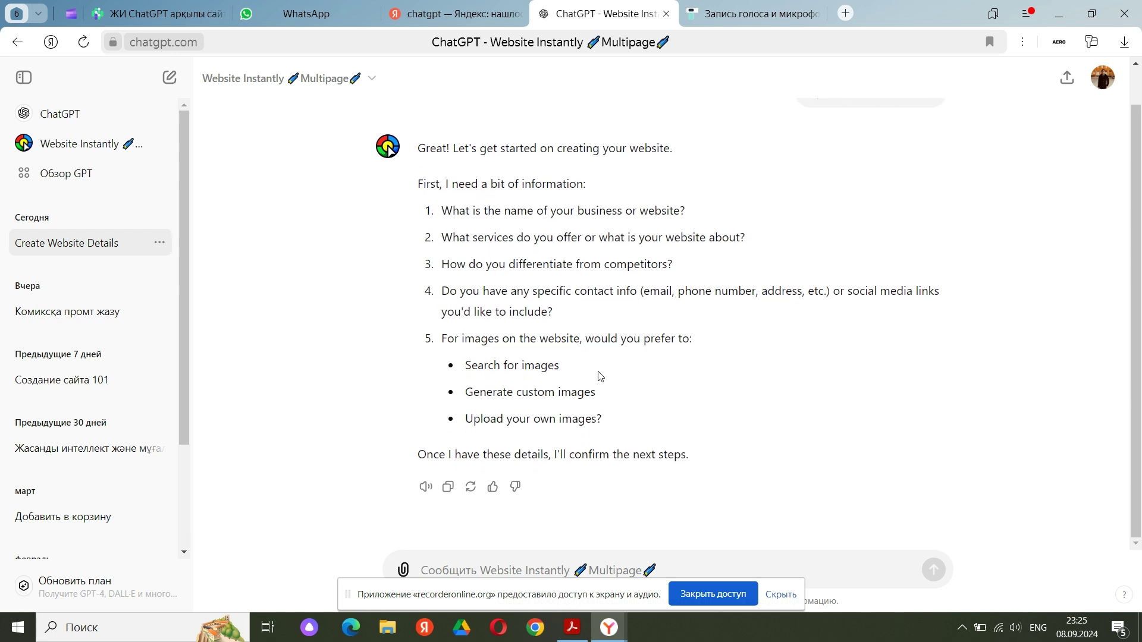
drag(640, 431, 418, 182)
key(ctrl+c)
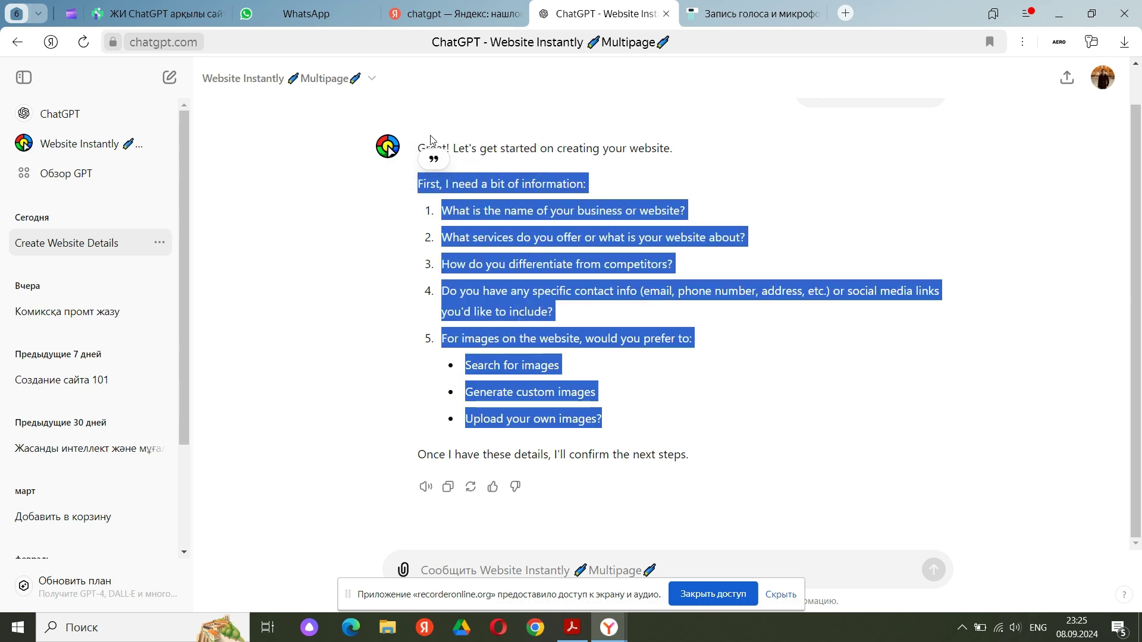
On the Yandex tab, replace the chatgpt search with 'переводчик' to bring up the translator
click(453, 13)
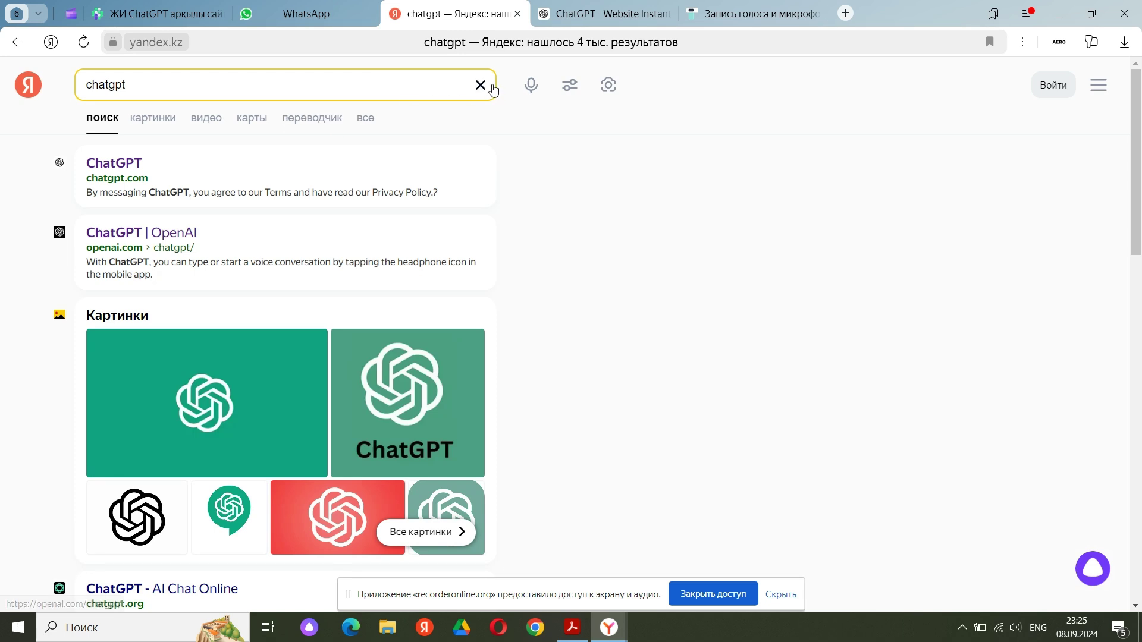
click(481, 85)
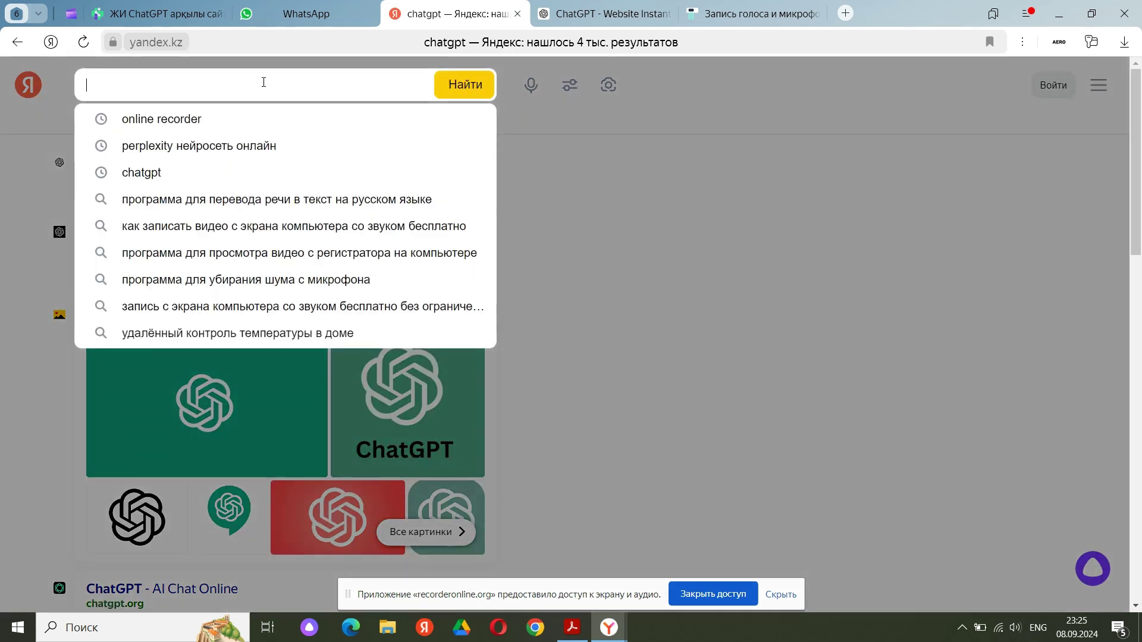
key(alt+shift)
text(пе)
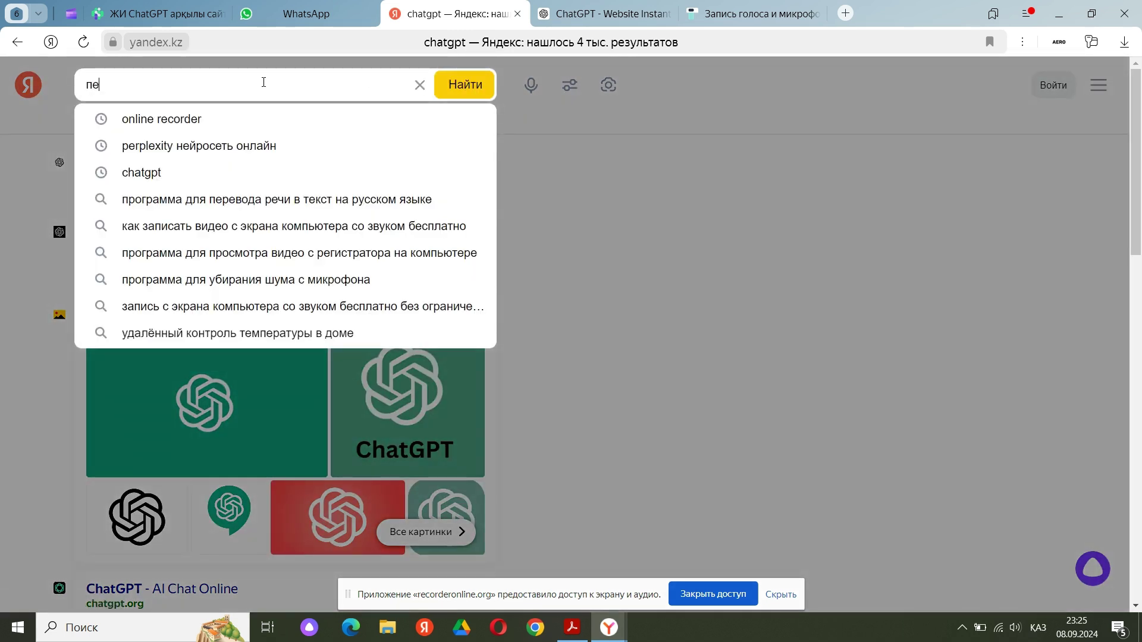
text(рев)
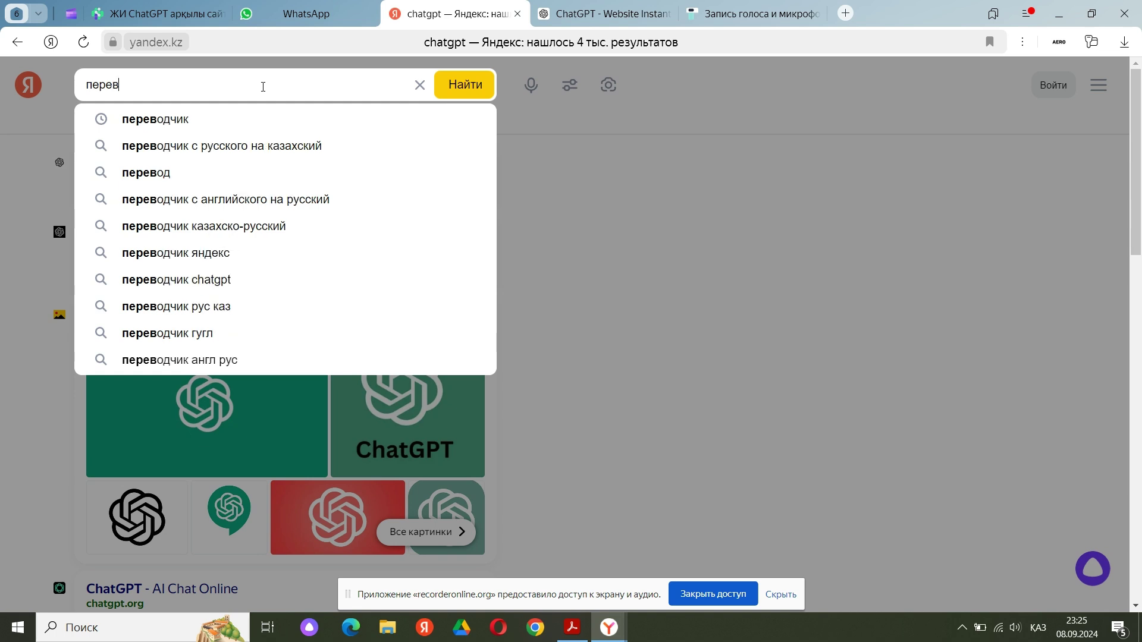
click(225, 121)
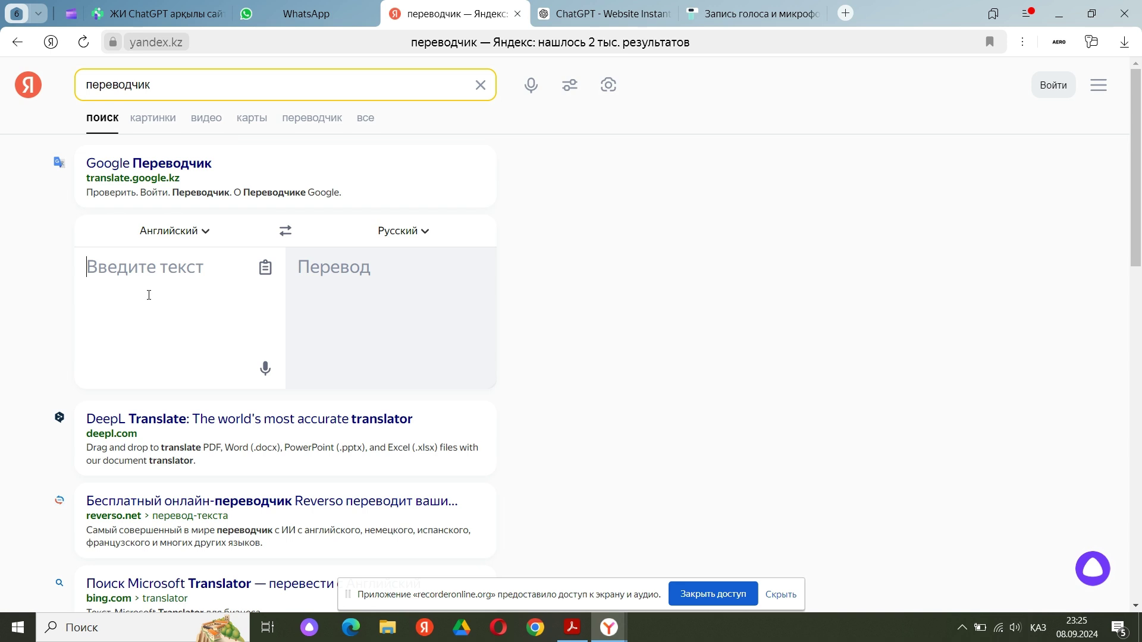
Paste the English questions into Yandex Translate and copy the Russian translation
key(ctrl+v)
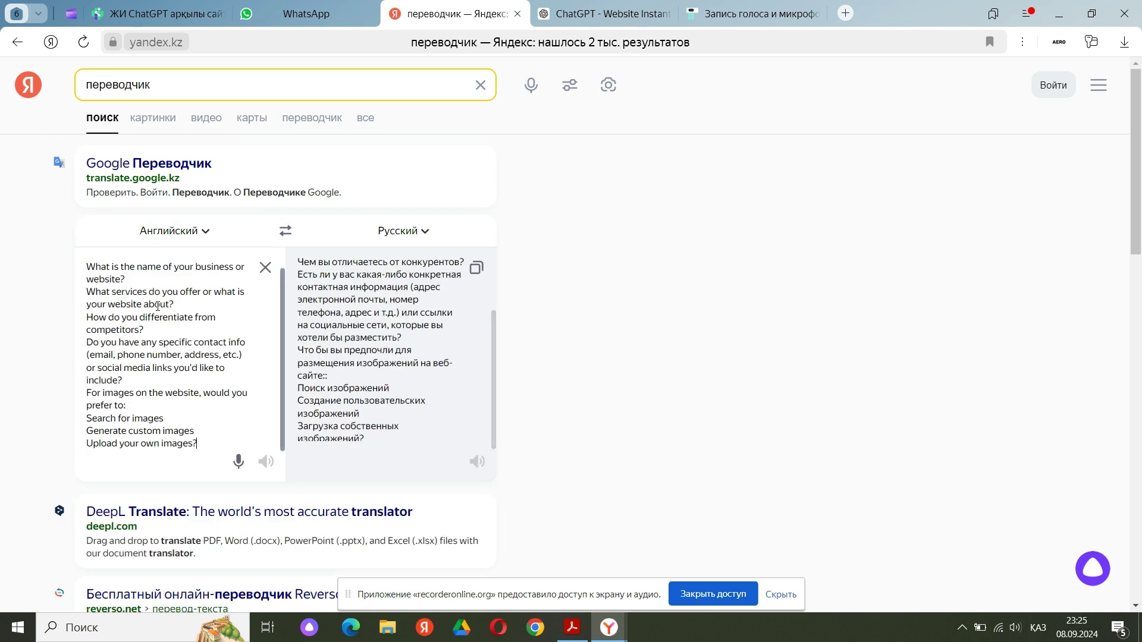
scroll(159, 302, up, 2)
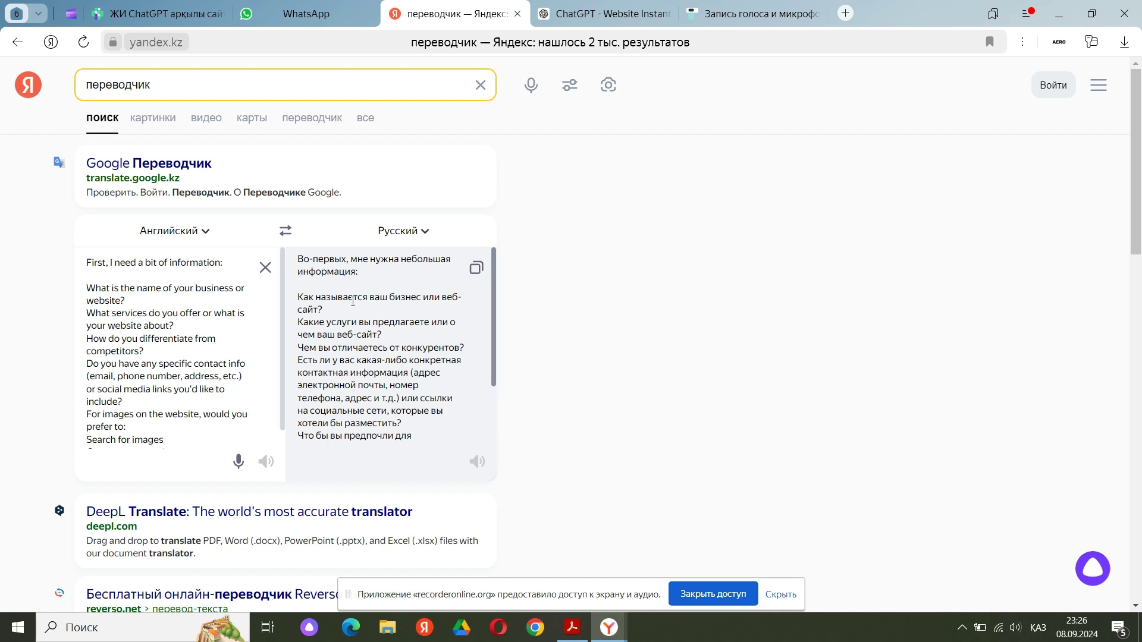
drag(304, 301, 406, 448)
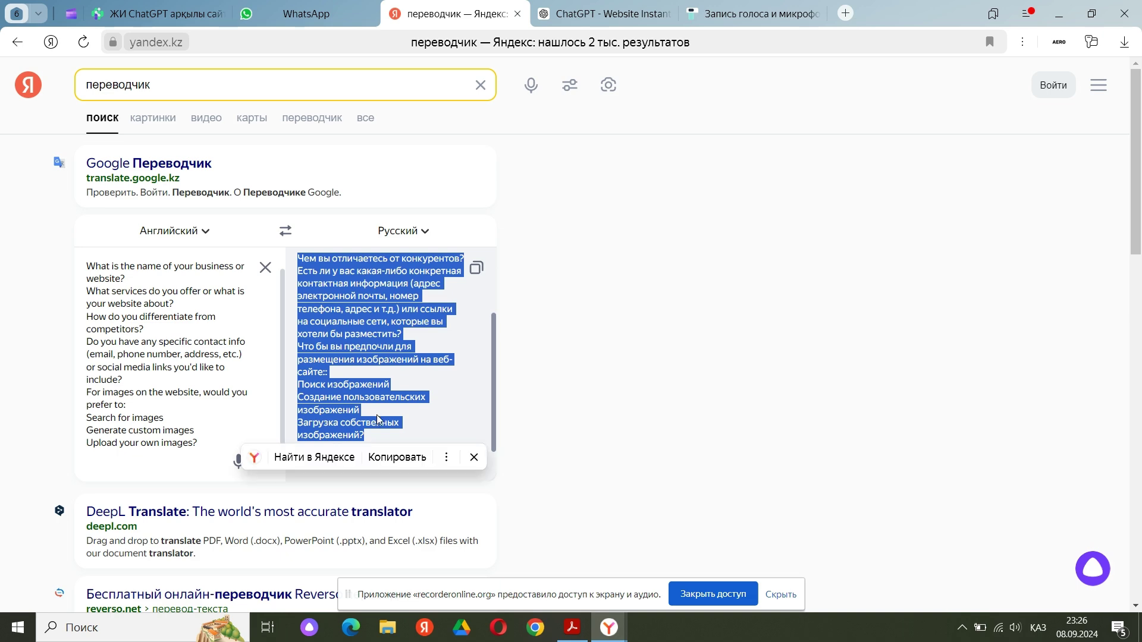
click(399, 462)
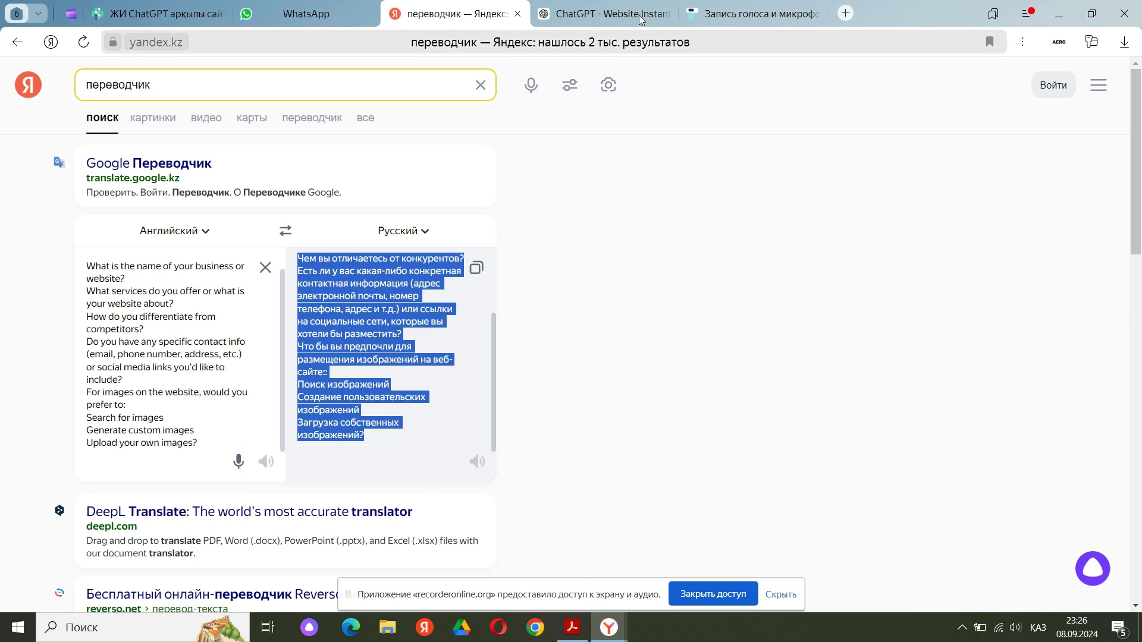
Paste the Russian questions into the ChatGPT reply box and select the first line
click(600, 8)
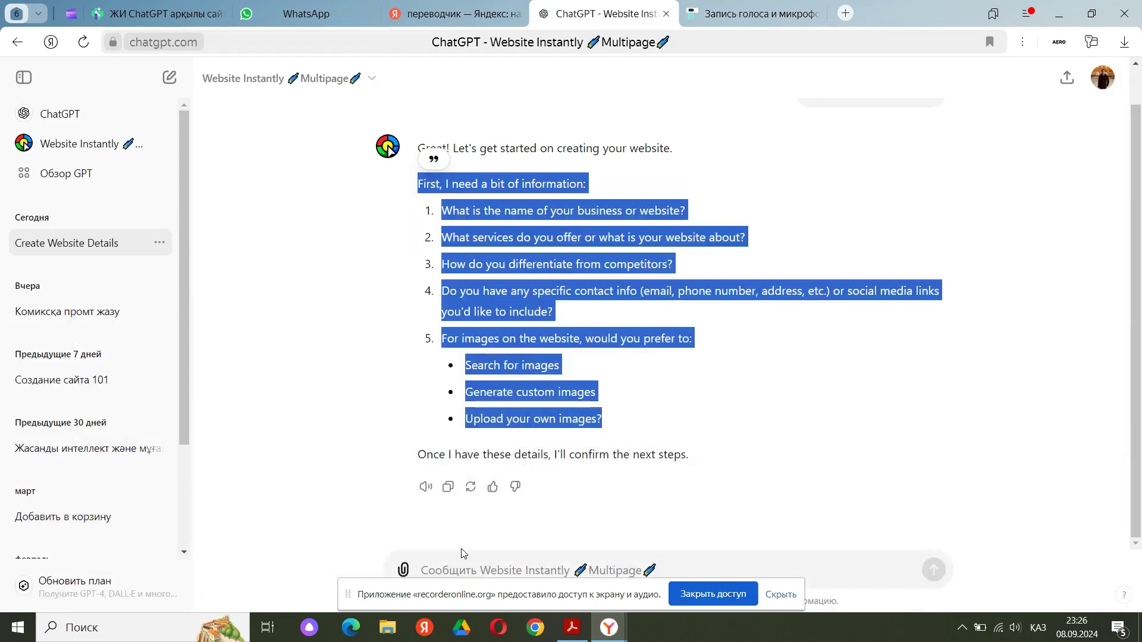
click(481, 572)
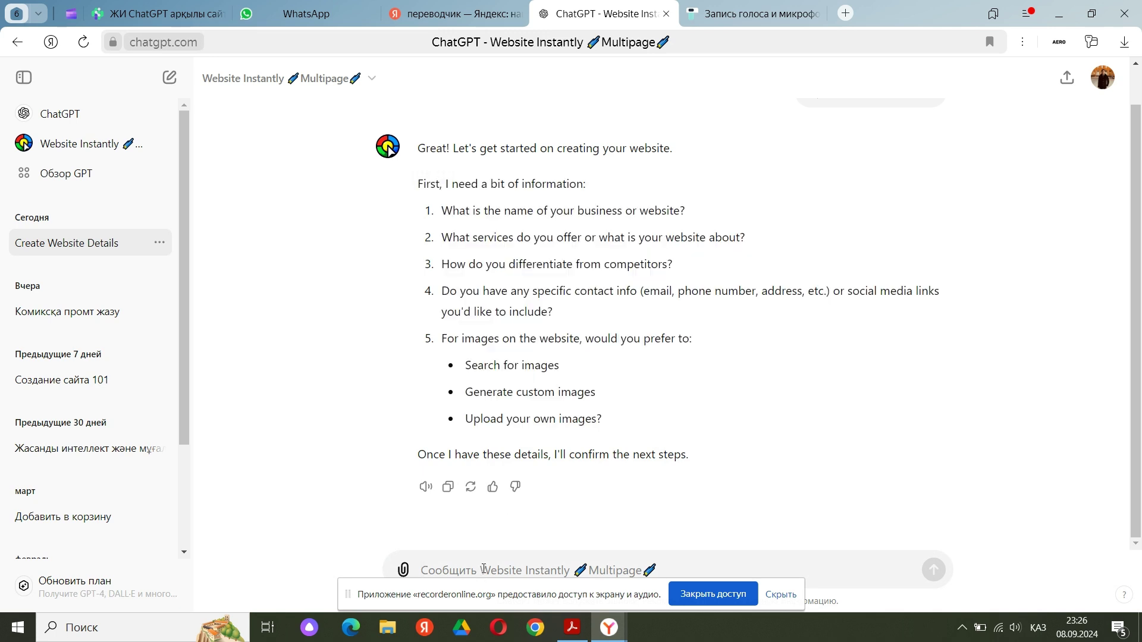
key(ctrl+v)
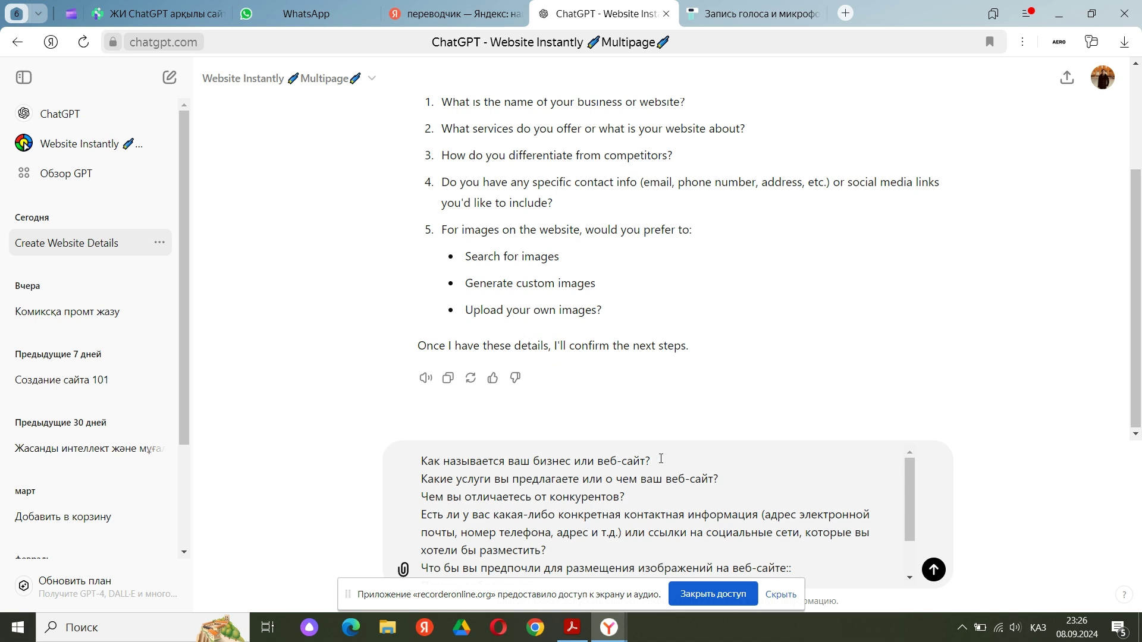
drag(658, 461, 371, 458)
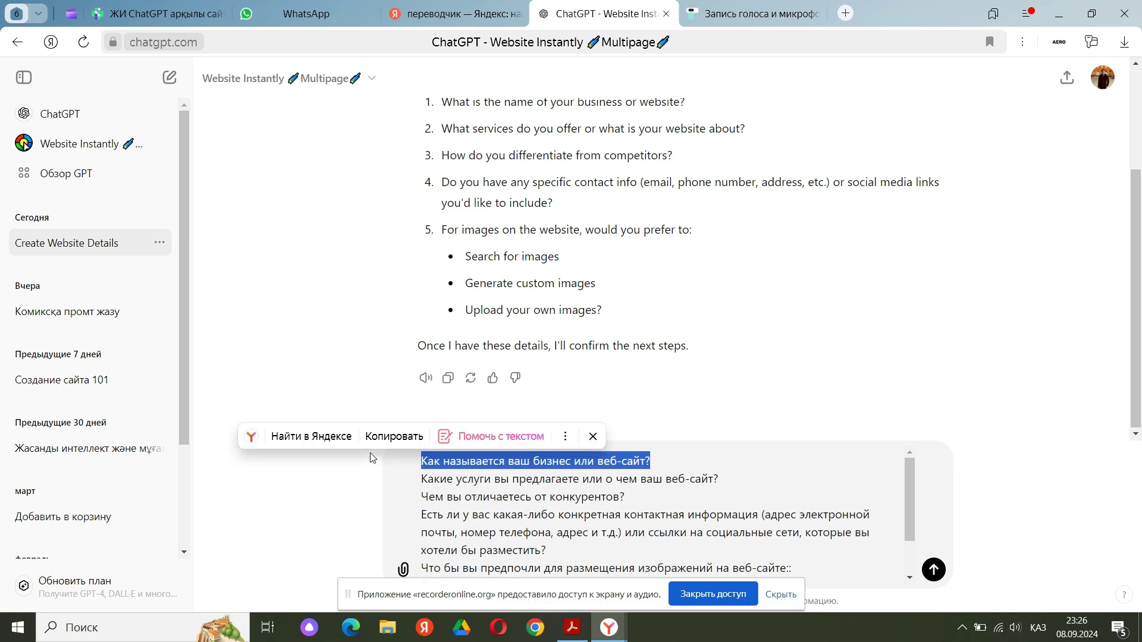
key(alt+shift)
key(alt+shift)
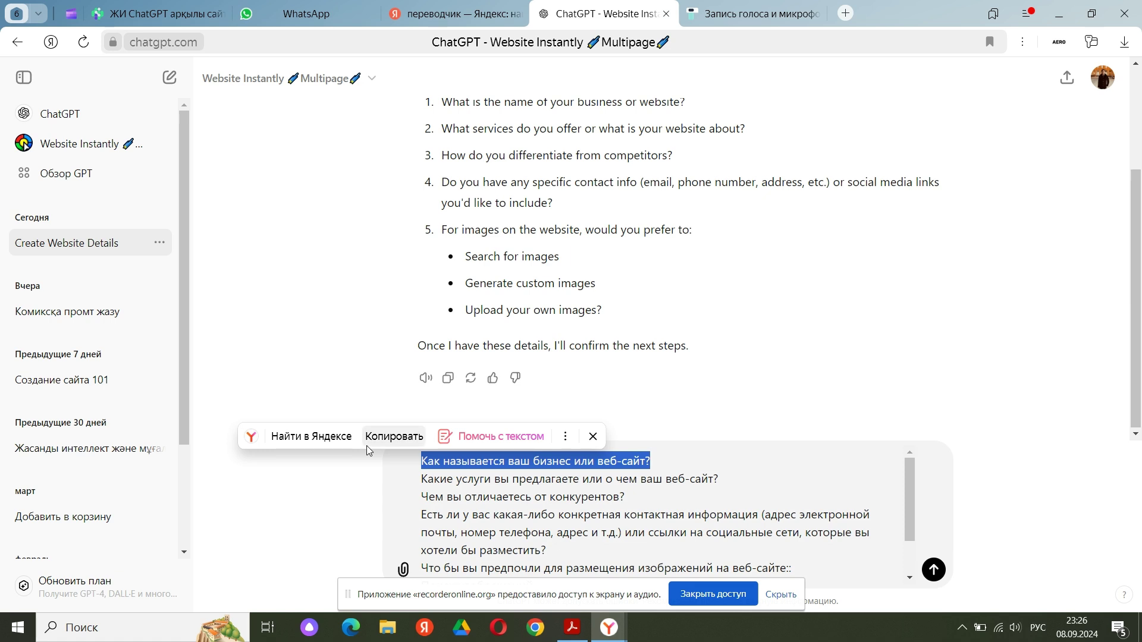
Answer the name question with 'JANA TOLQYN' and services with 'Онлайн білім беру'
key(BackSpace)
text(JANA)
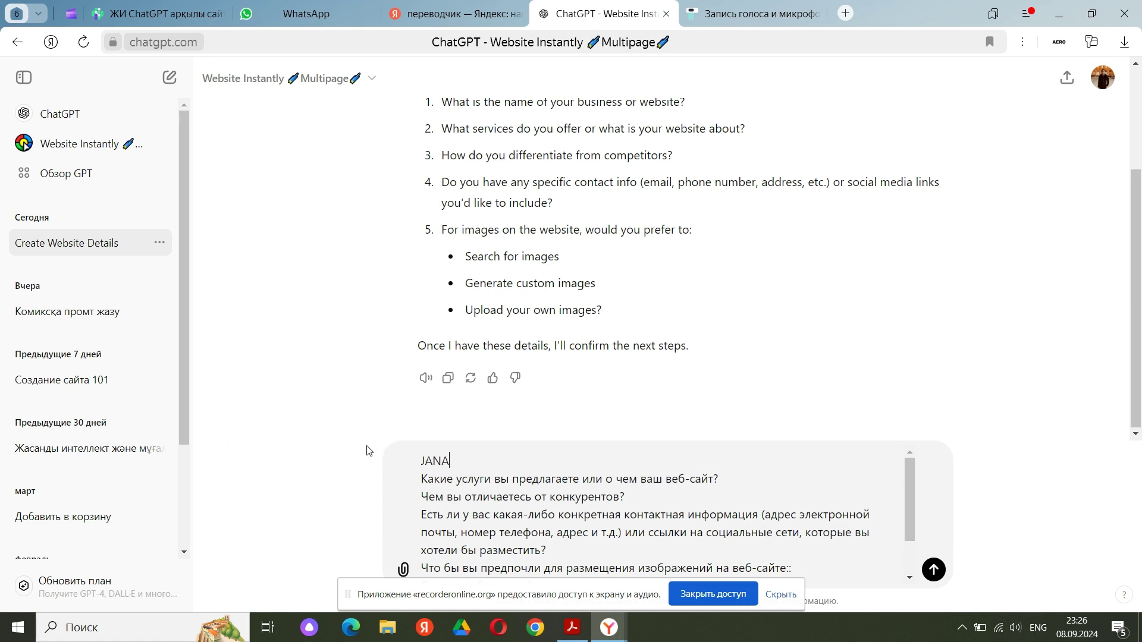
text( TOLQYN)
drag(724, 480, 422, 483)
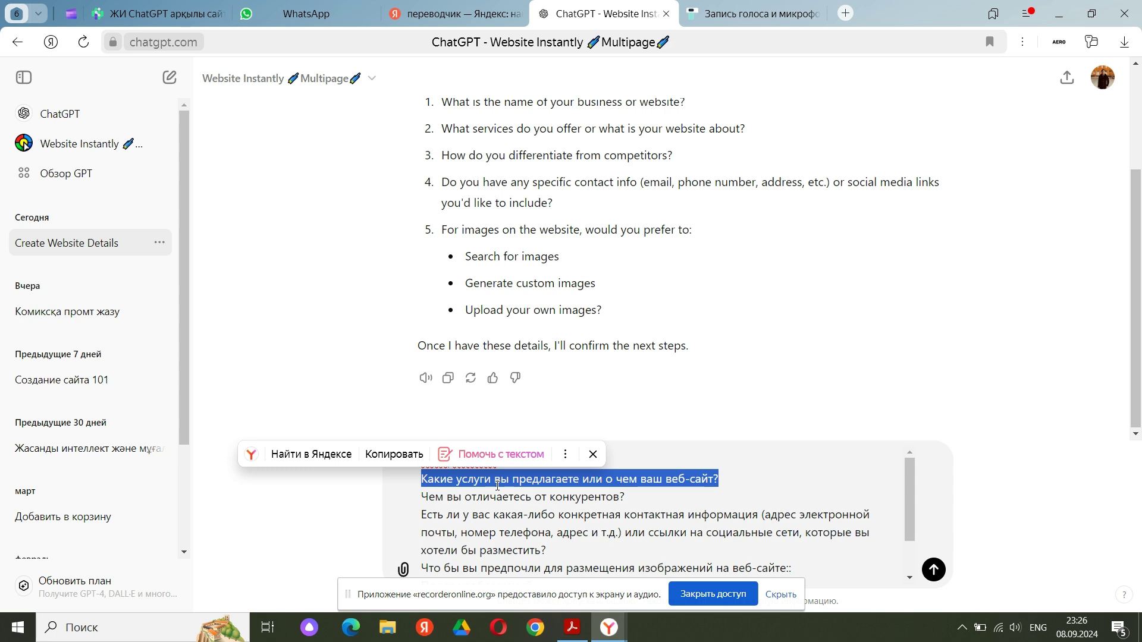
key(alt+shift)
text(Oнлайн)
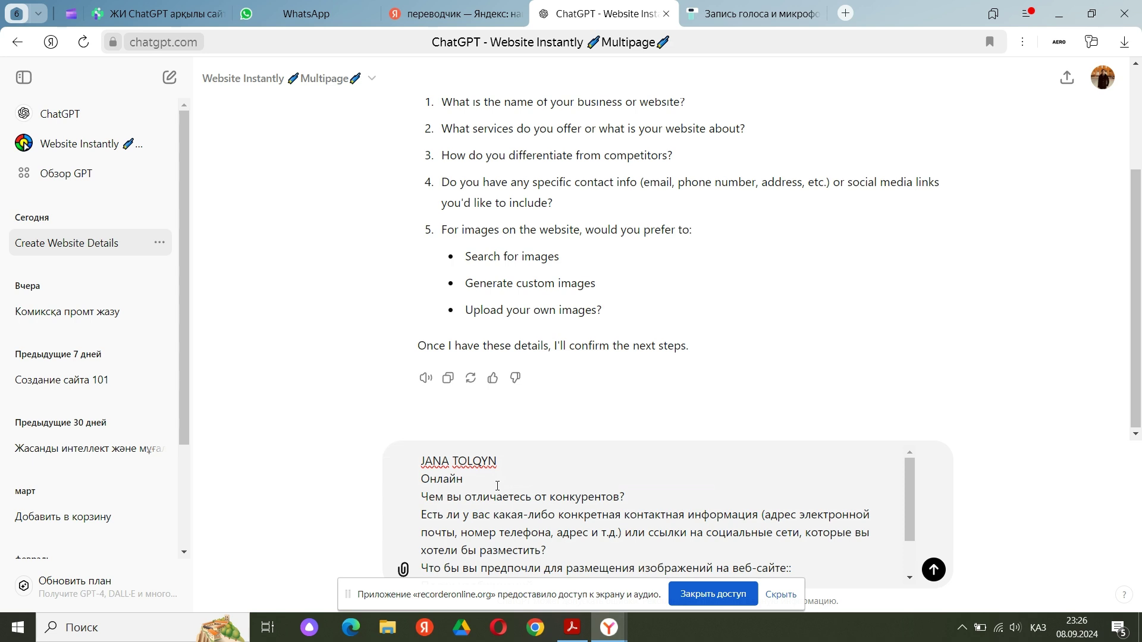
text( білім беру)
Replace the competitor question with '3D,VR,AR,AI заман талабындағы құралдарды қолдану'
triple_click(570, 497)
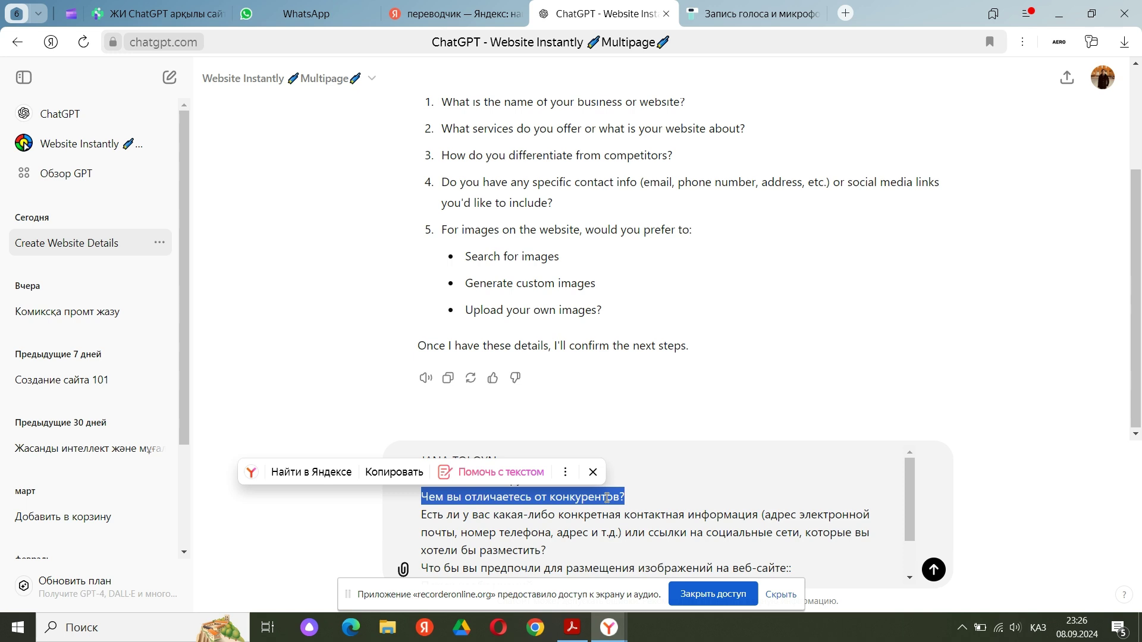
key(alt+shift)
key(alt+shift)
text(#)
key(BackSpace)
text(3)
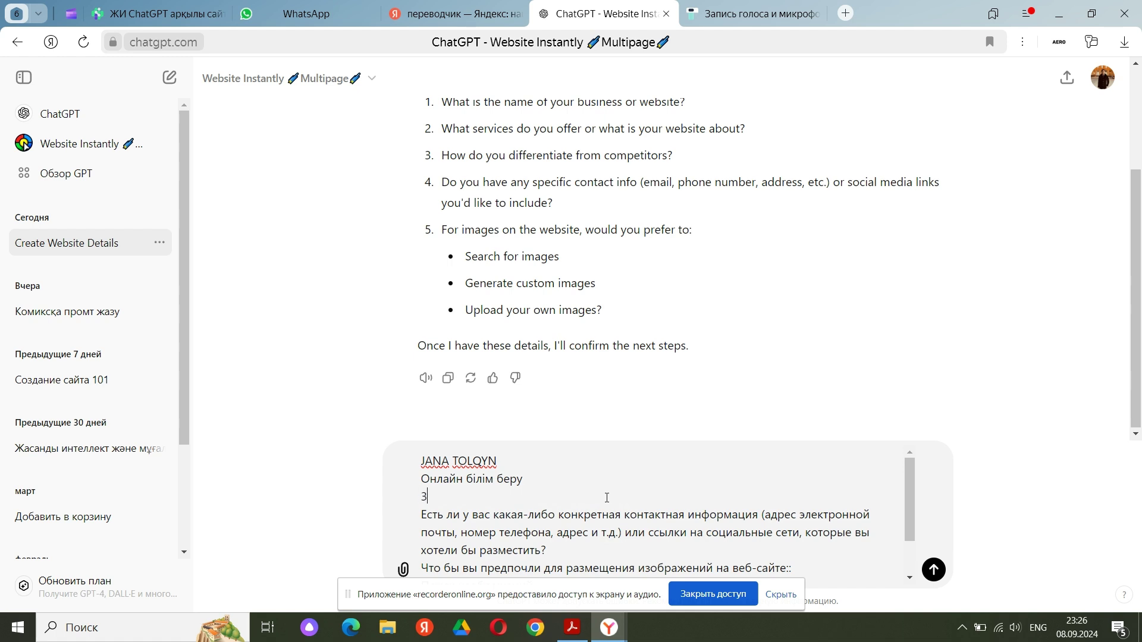
text(D6)
text(,)
text(VR)
text(,)
text(AR)
text(,)
text(AI)
key(alt+shift)
text(заман талабындағы)
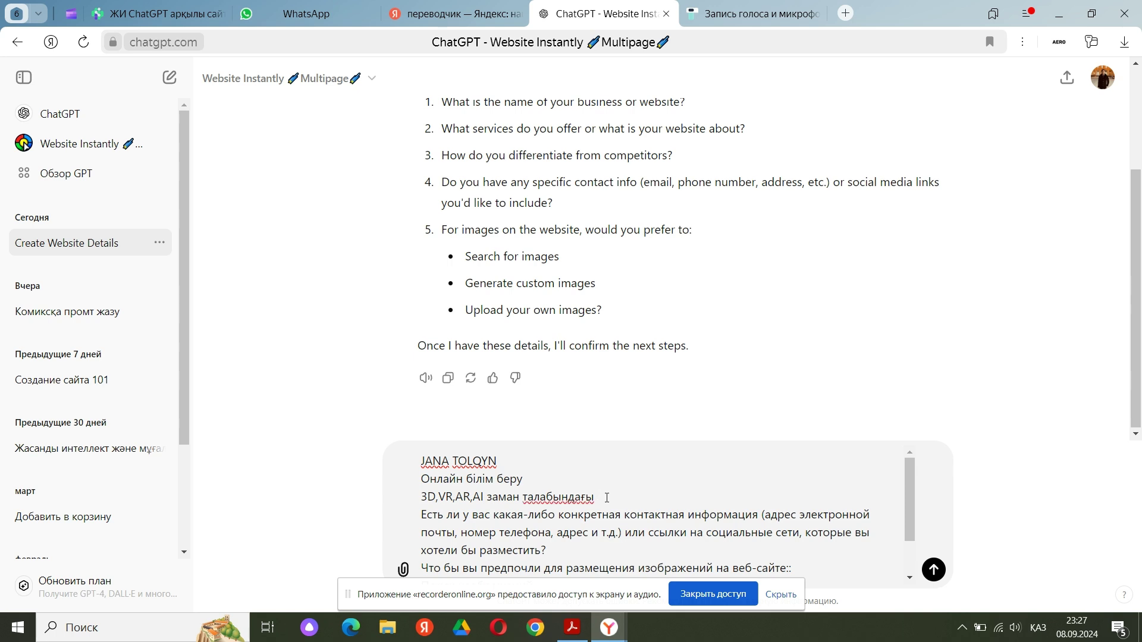
text(құралдарды қолдану)
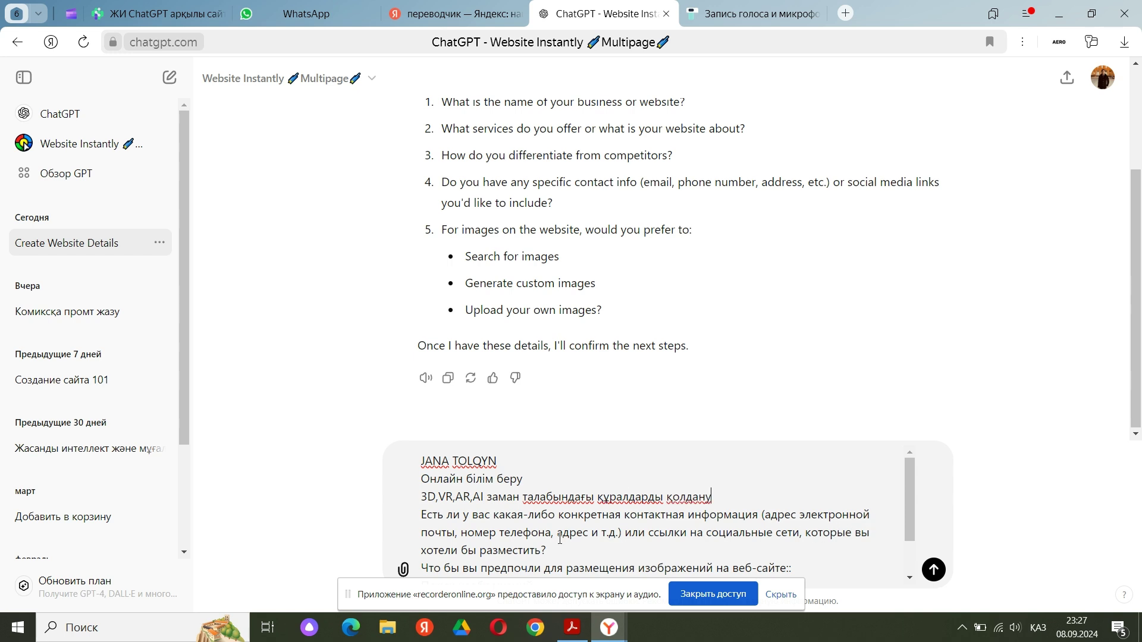
Replace the contact-info question with the contact's Gmail e-mail address
drag(548, 551, 419, 524)
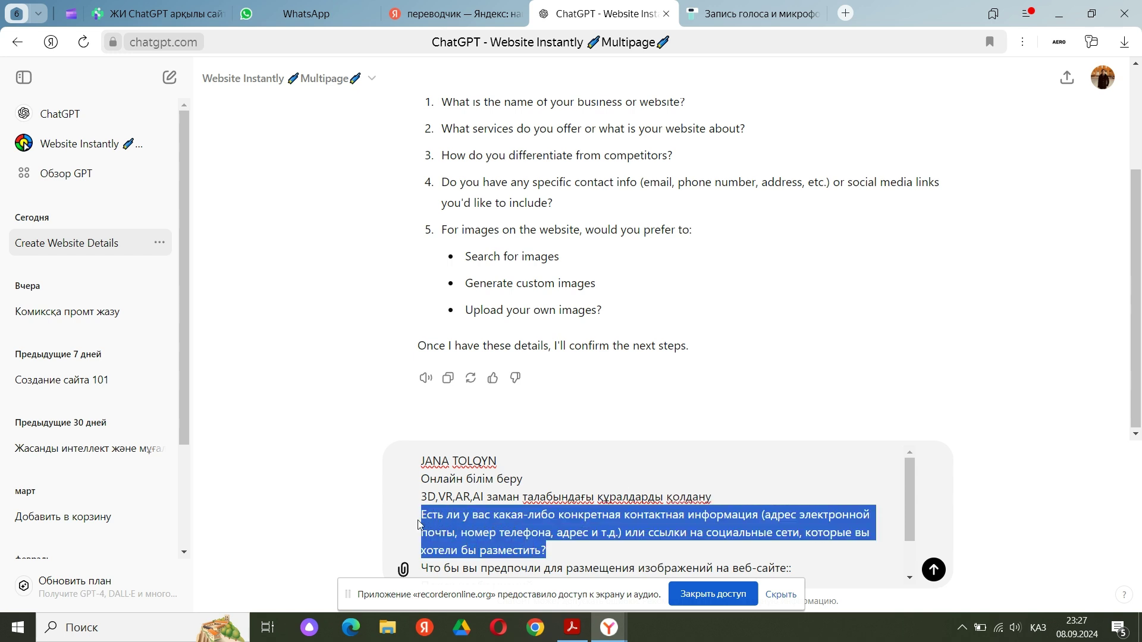
key(alt+shift)
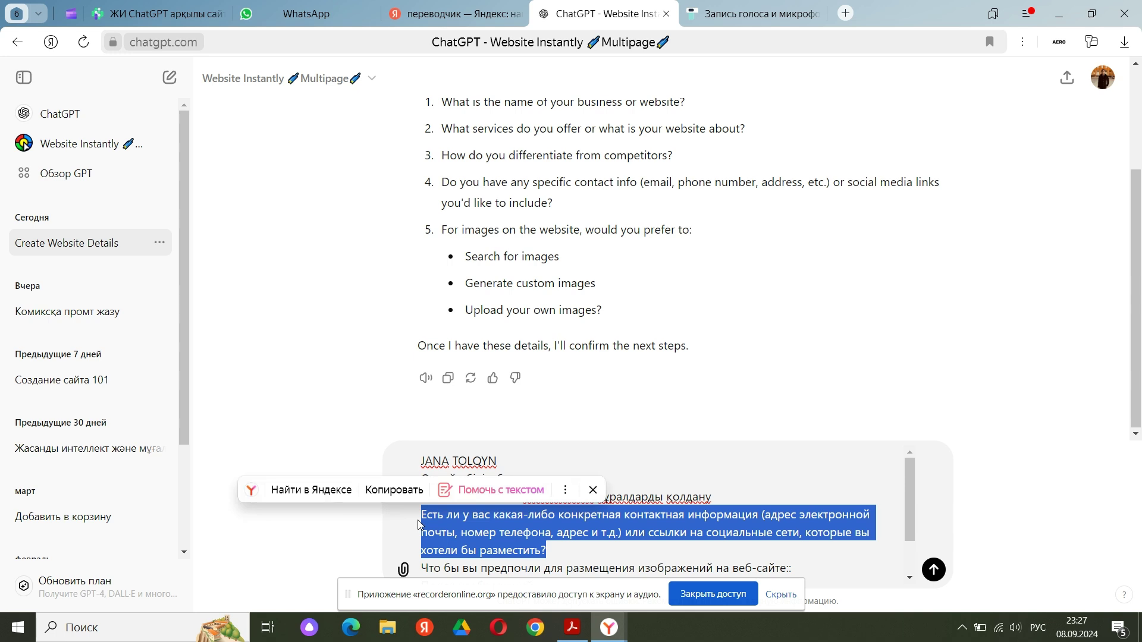
key(alt+shift)
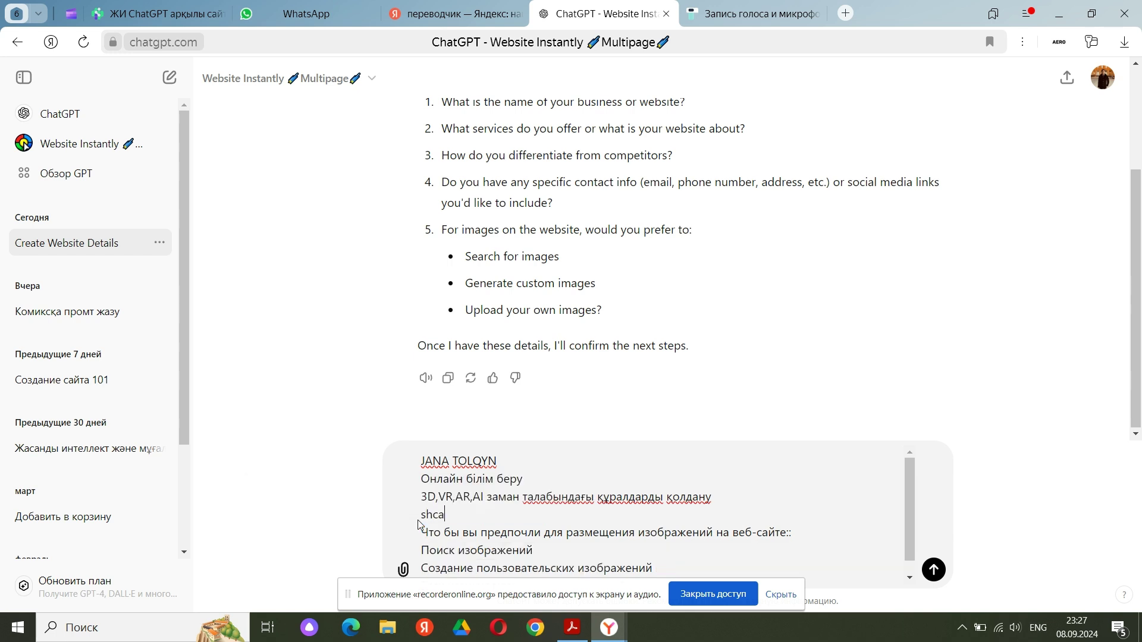
Delete the image-preference question and its options from the draft
scroll(591, 507, down, 1)
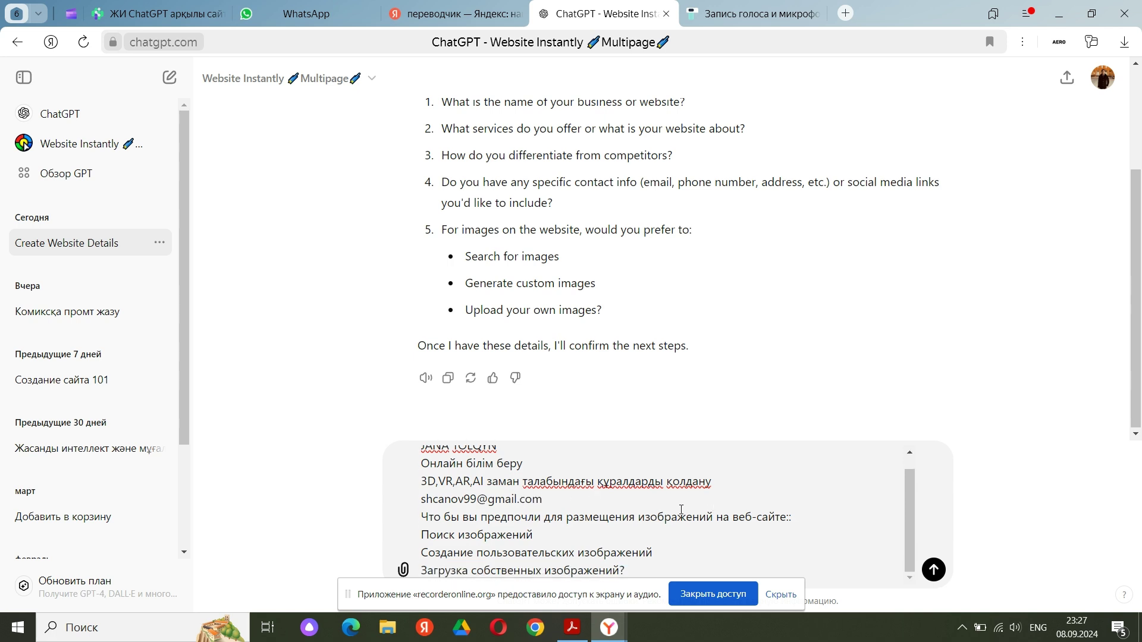
drag(637, 571, 423, 516)
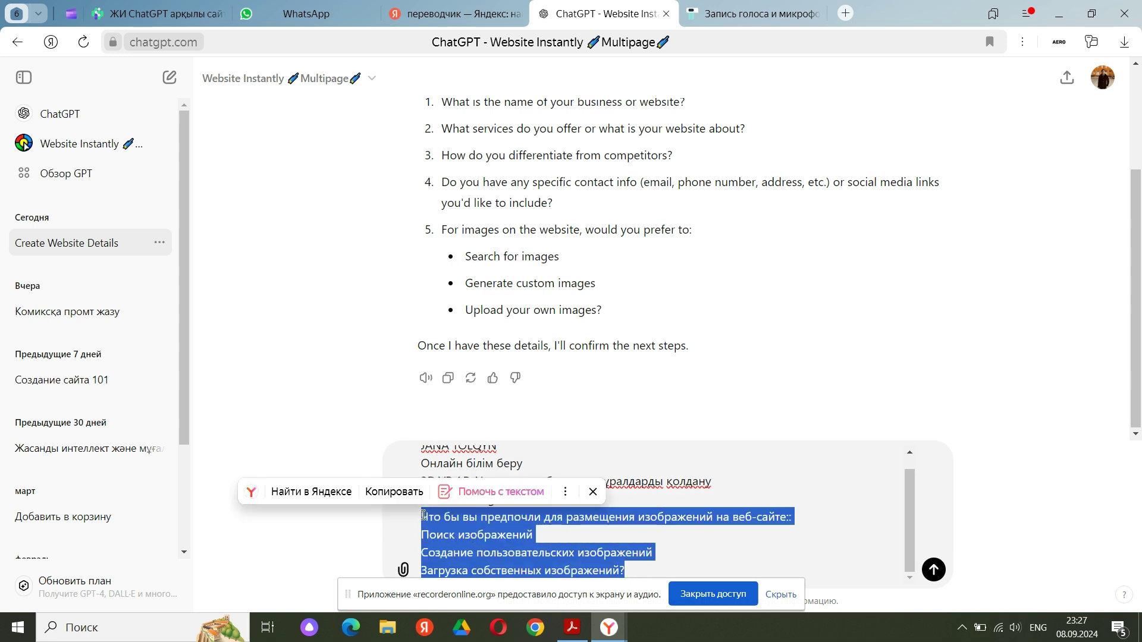
key(BackSpace)
Send the four answers and choose 'Разрешать всегда' for the pyxl.ai permission prompt
click(933, 570)
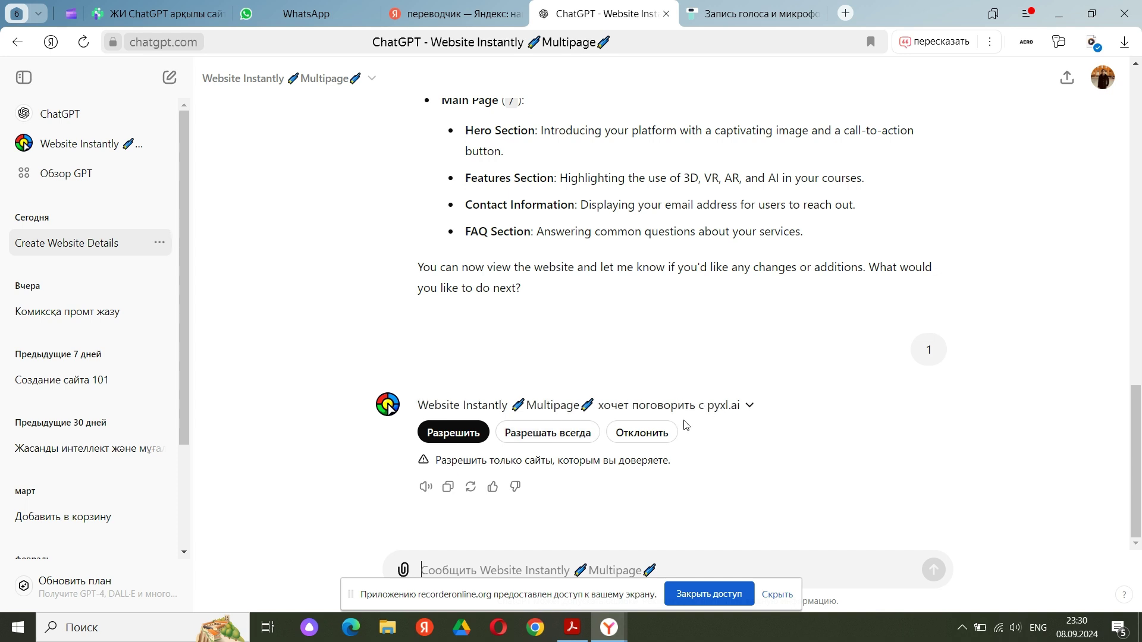
click(580, 441)
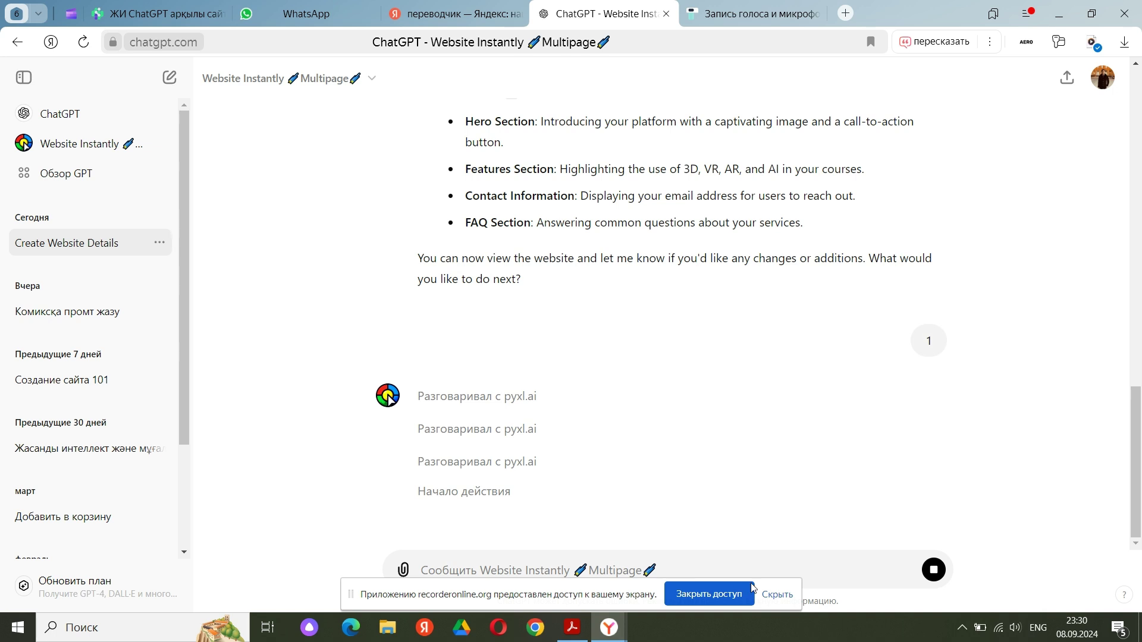
Hide the screen-sharing bar and open the JANA TOLQYN 'Website preview' link from the GPT's reply
click(777, 594)
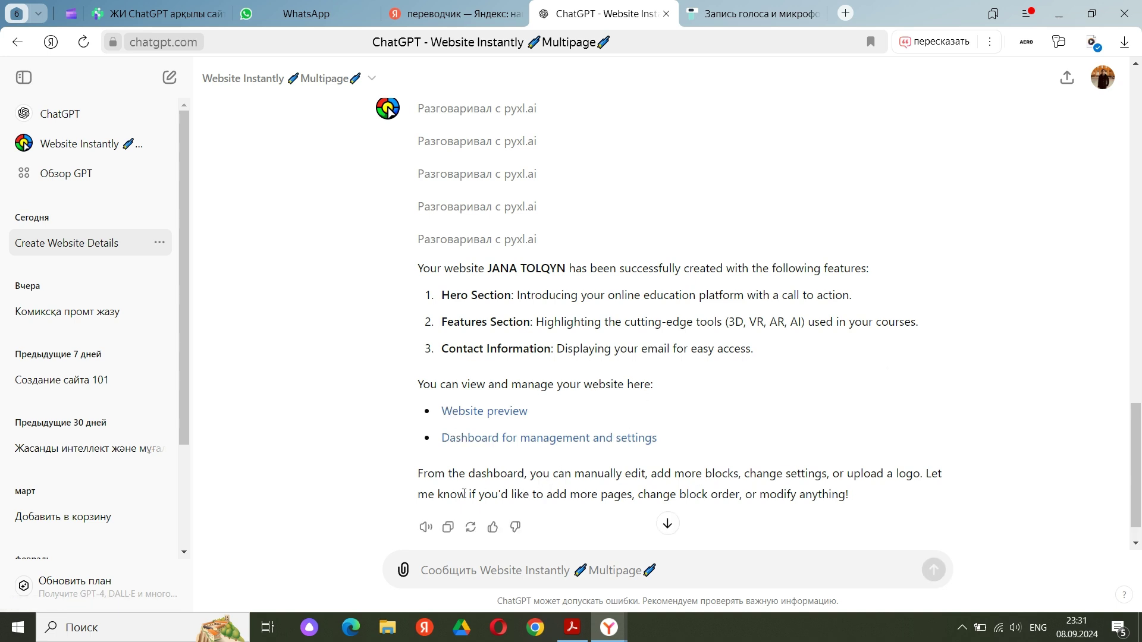
click(485, 411)
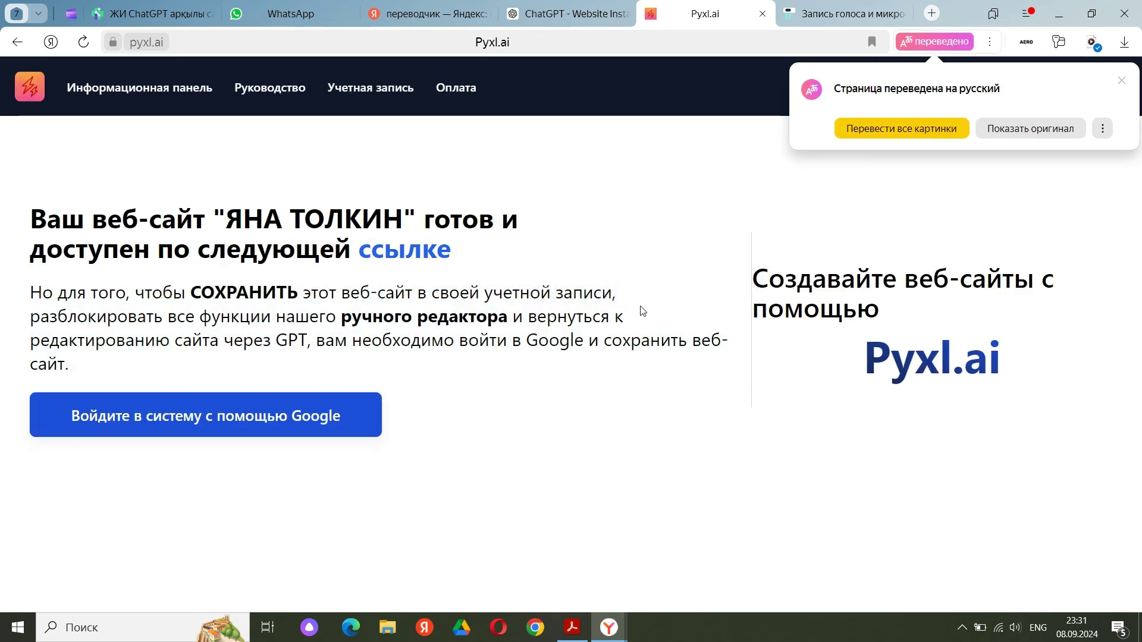
Restore the Pyxl.ai page to its original English, then re-translate it into Russian
click(1005, 129)
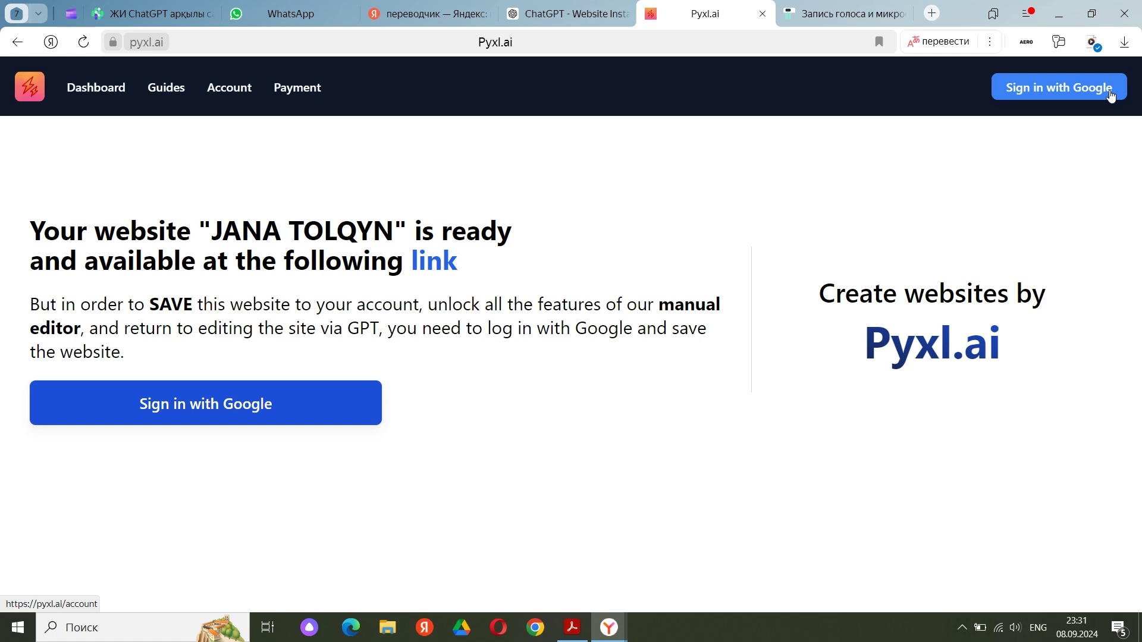
click(990, 46)
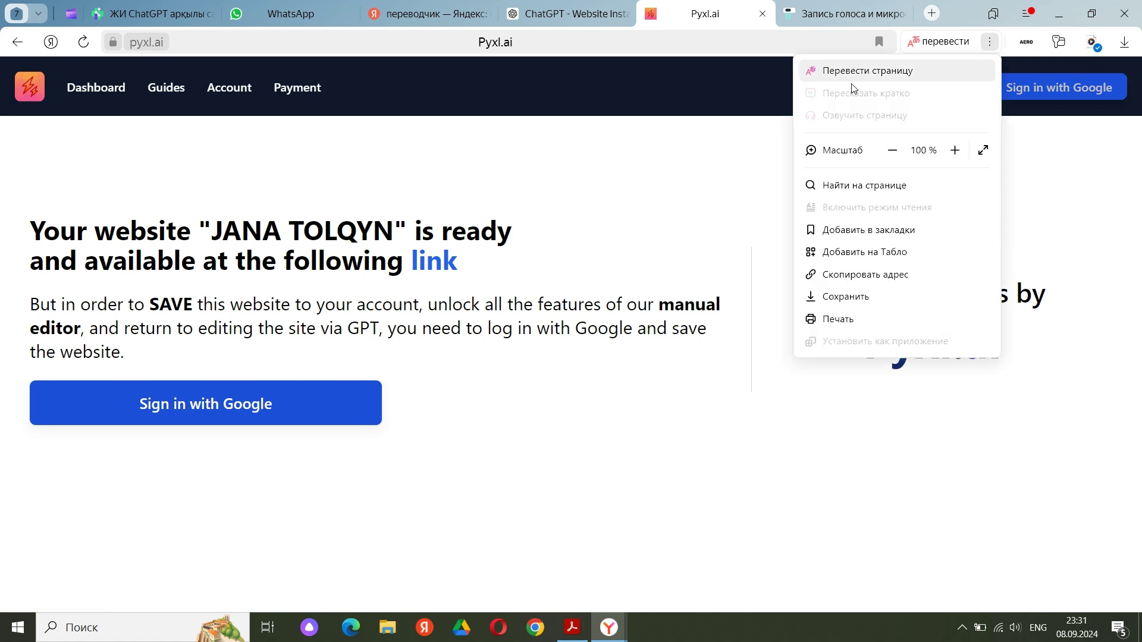
click(896, 75)
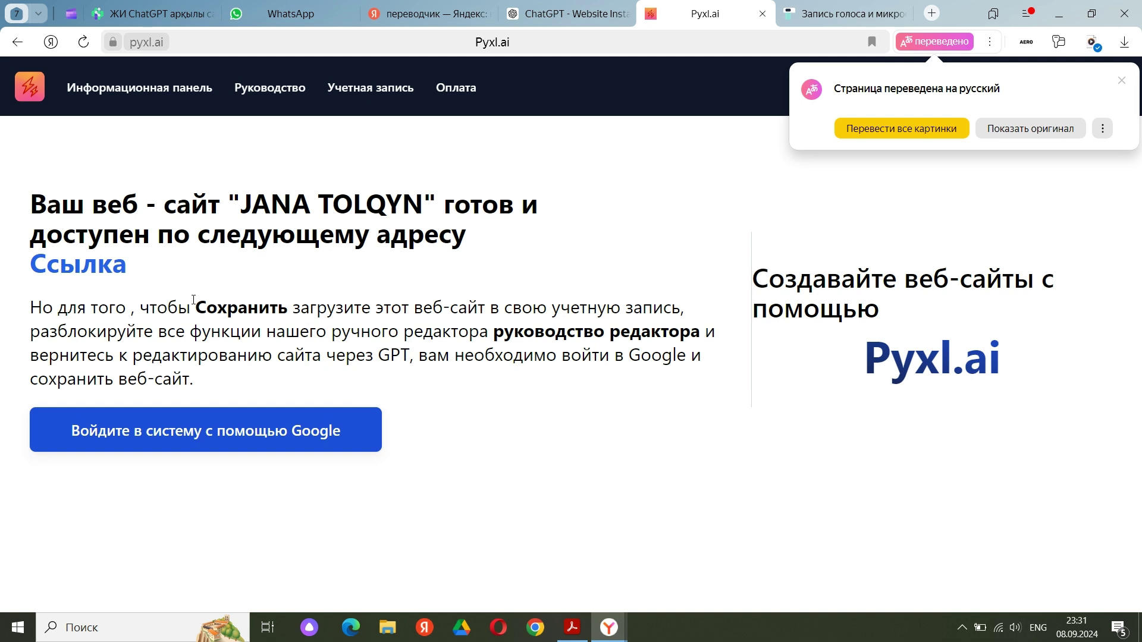
Close the translation popup and check the original text of translated fragments
mouse_move(194, 299)
click(513, 502)
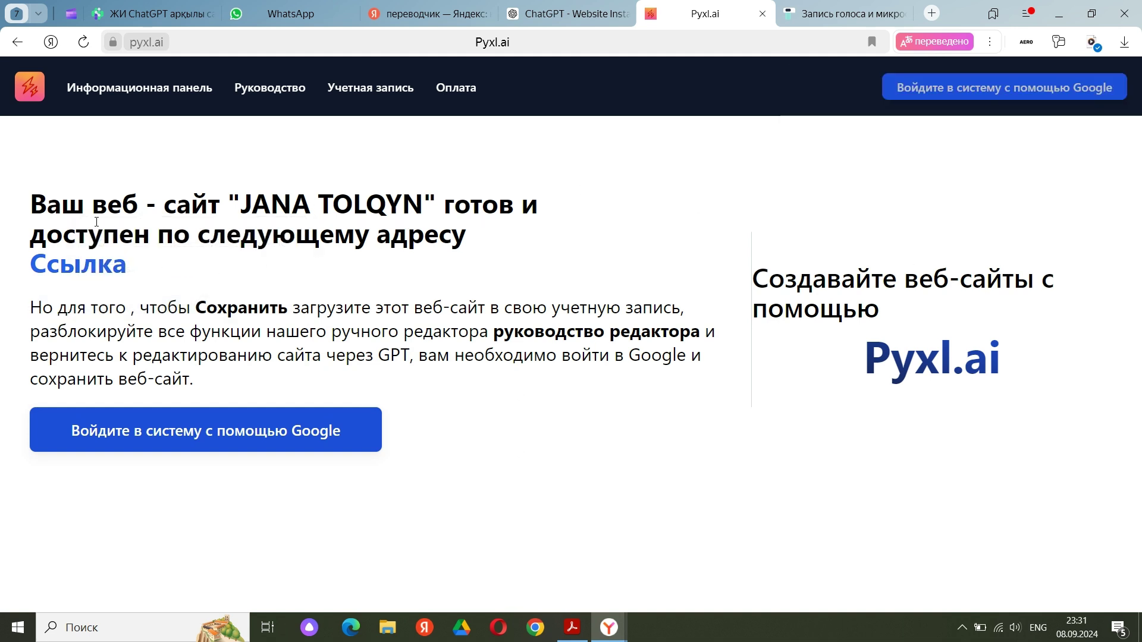
mouse_move(113, 225)
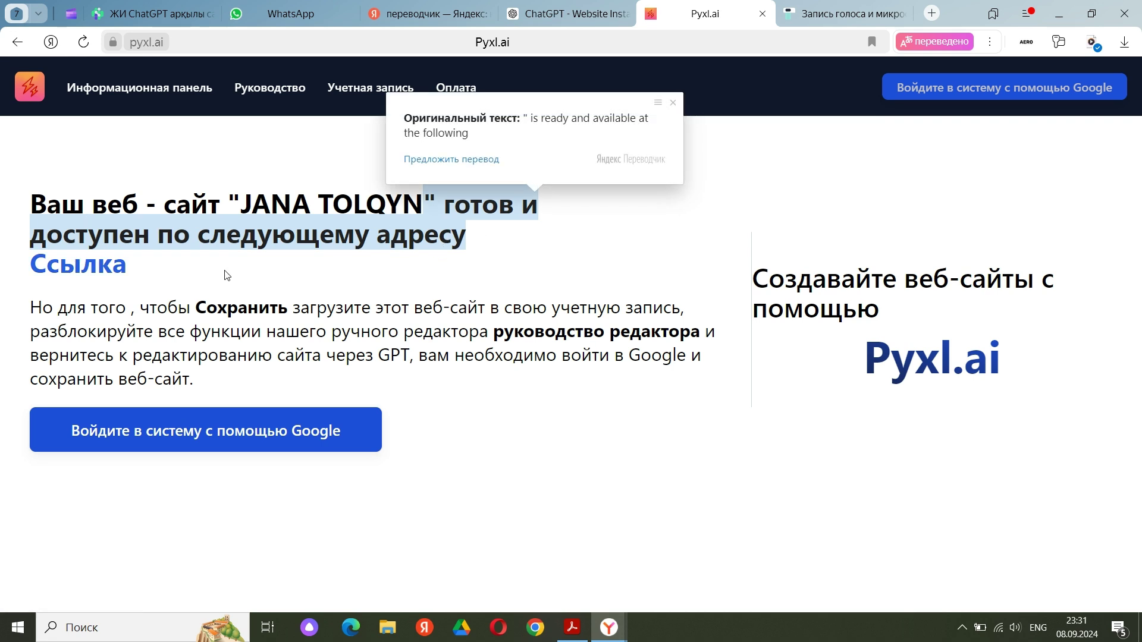
mouse_move(177, 307)
mouse_move(381, 310)
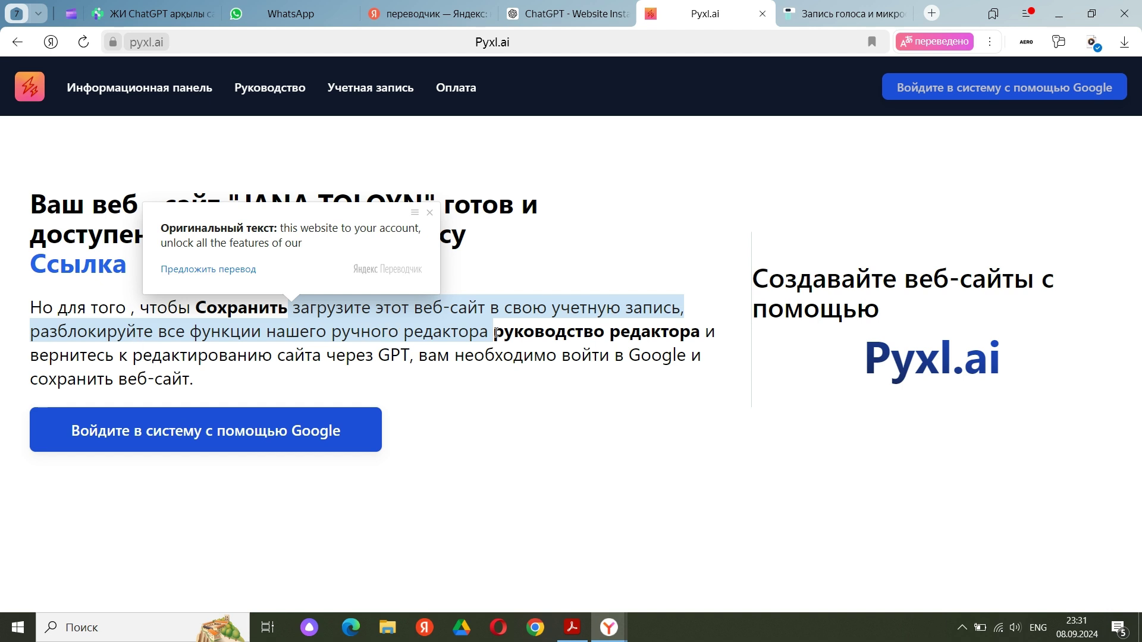
mouse_move(605, 333)
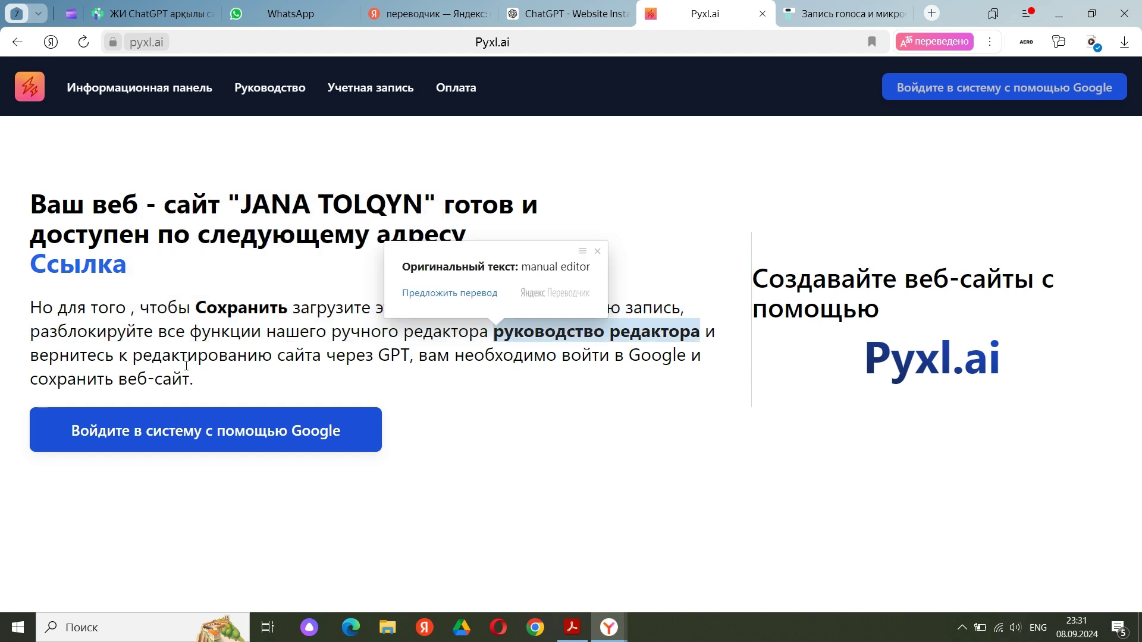
mouse_move(168, 365)
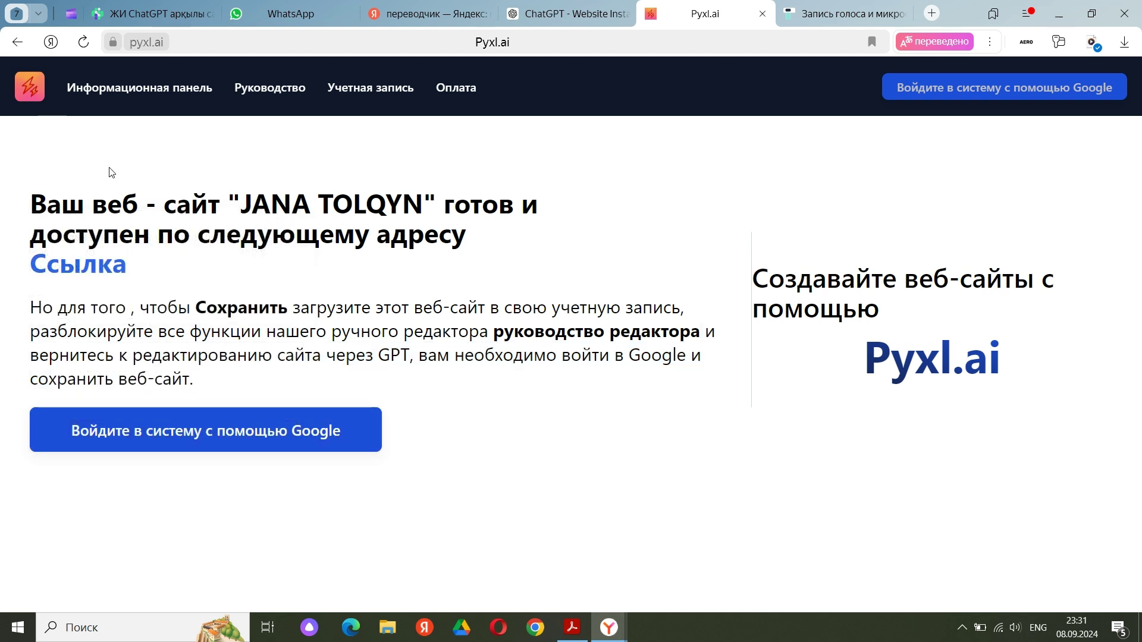
click(97, 279)
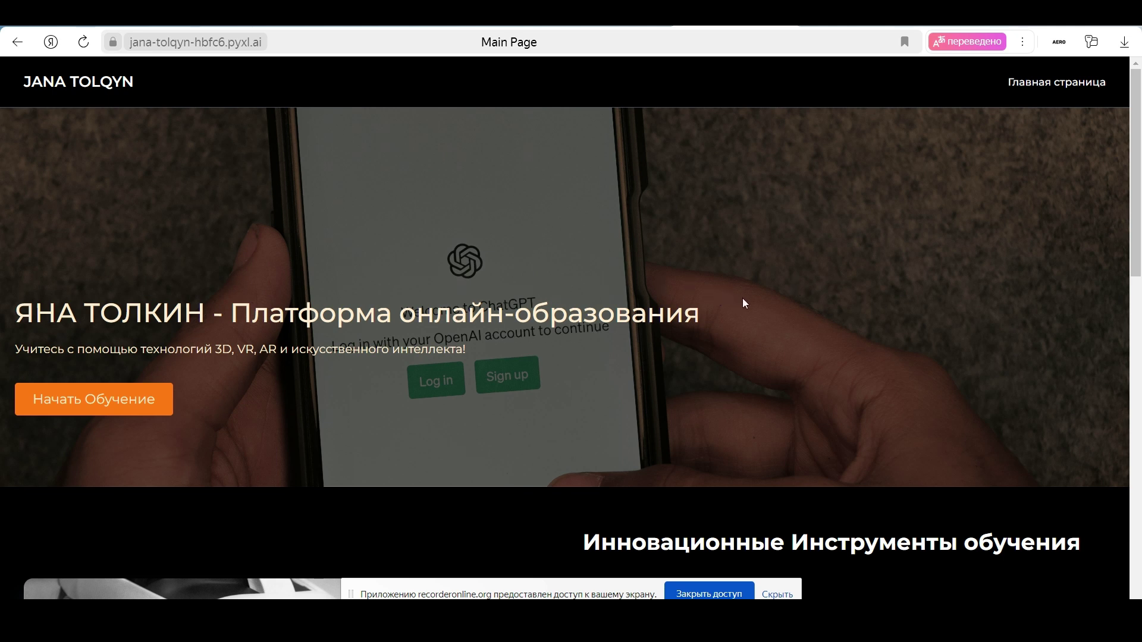
scroll(743, 299, down, 1)
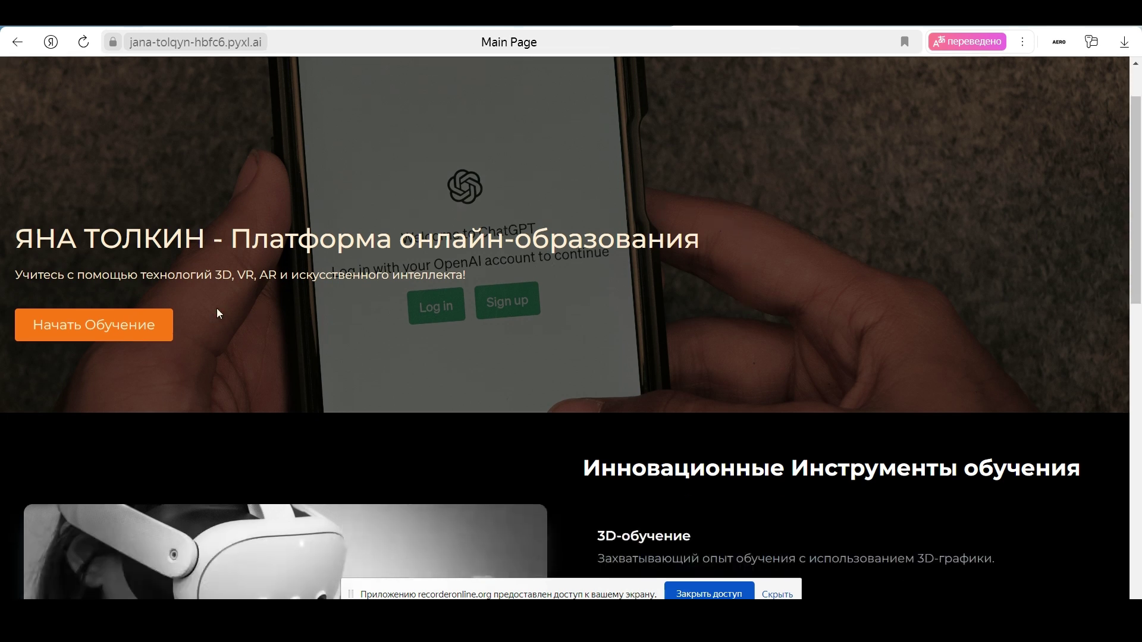
triple_click(114, 277)
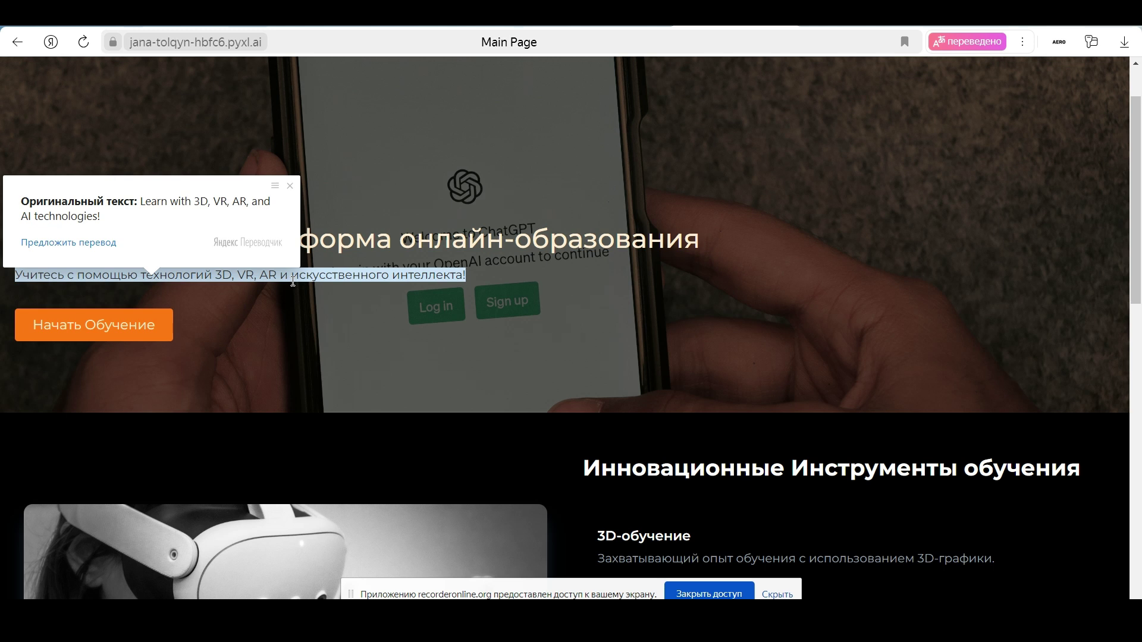
triple_click(126, 325)
click(480, 321)
scroll(801, 348, down, 3)
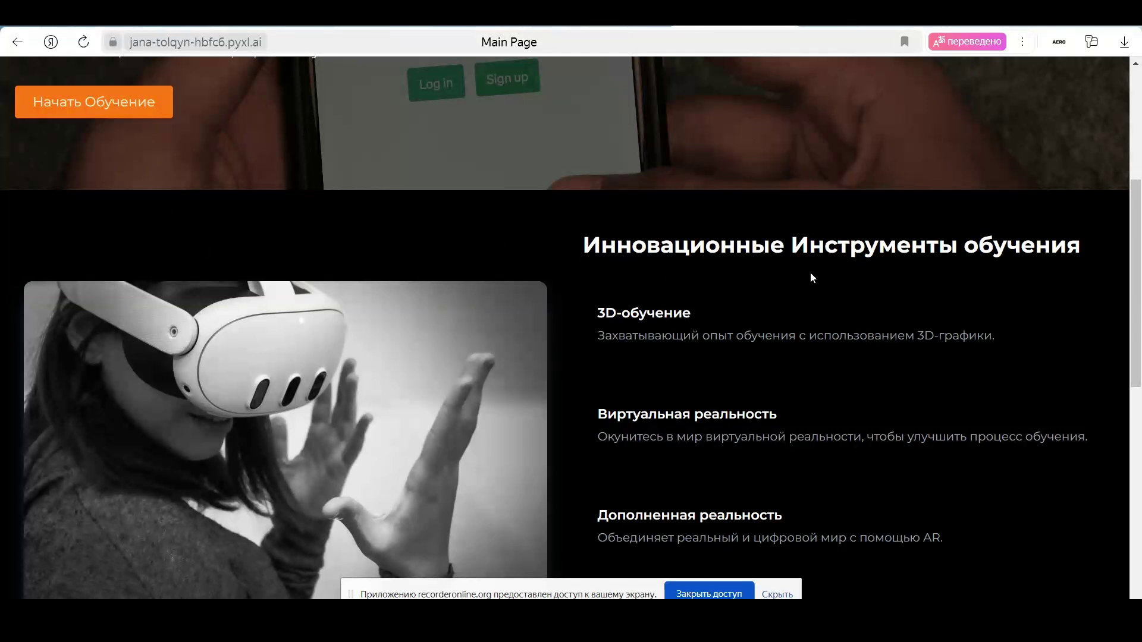
scroll(866, 280, down, 1)
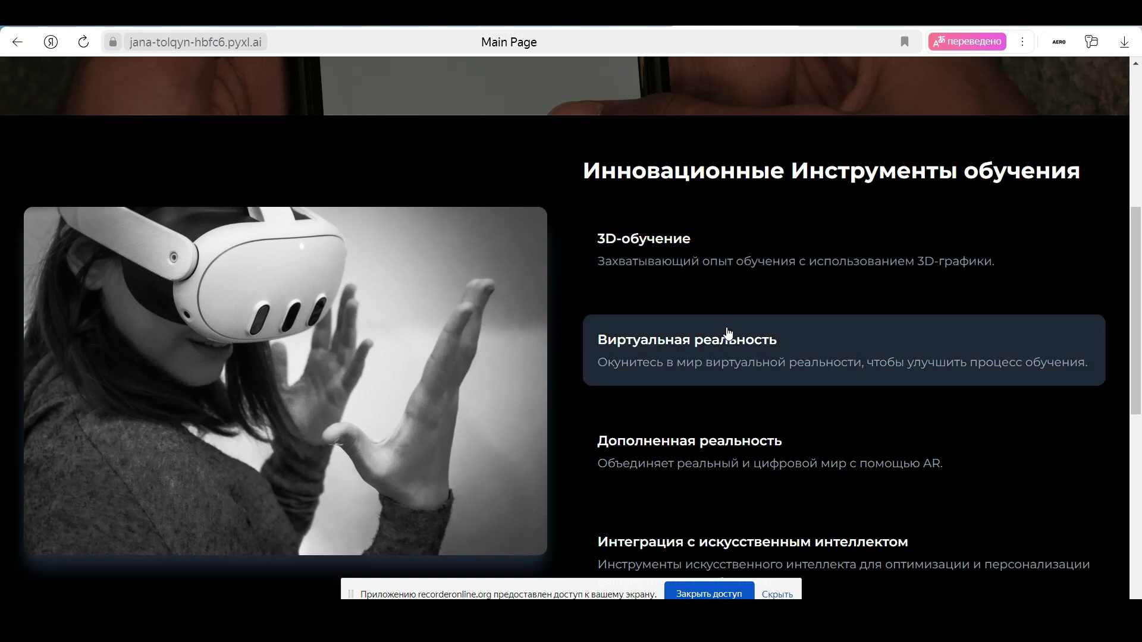
scroll(593, 321, down, 1)
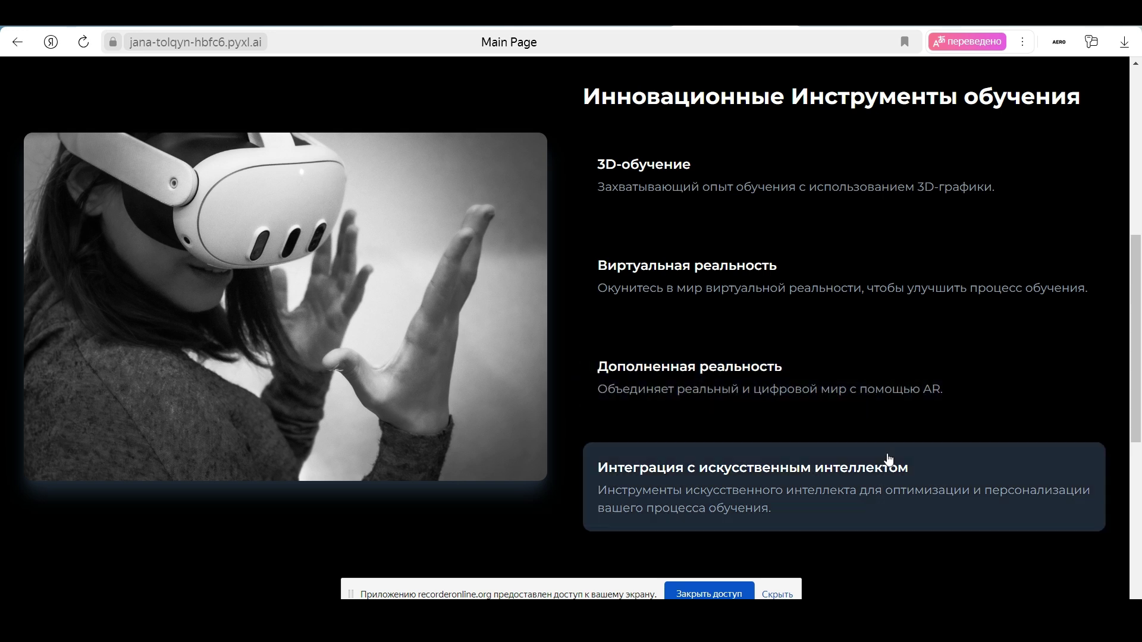
scroll(601, 475, down, 1)
scroll(703, 397, down, 3)
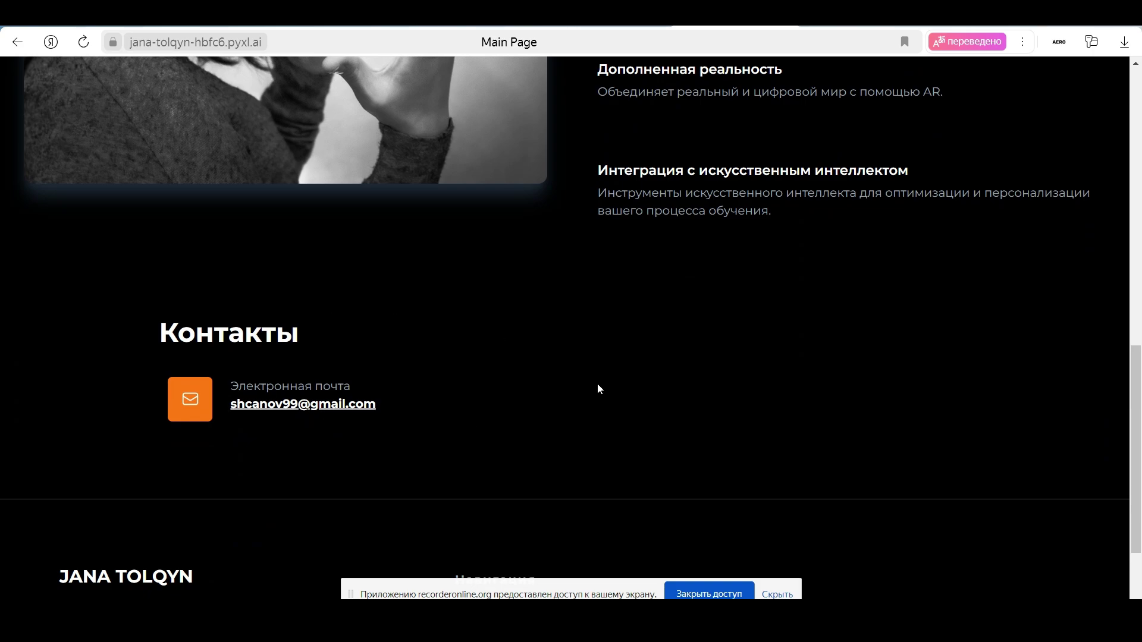
scroll(812, 374, up, 10)
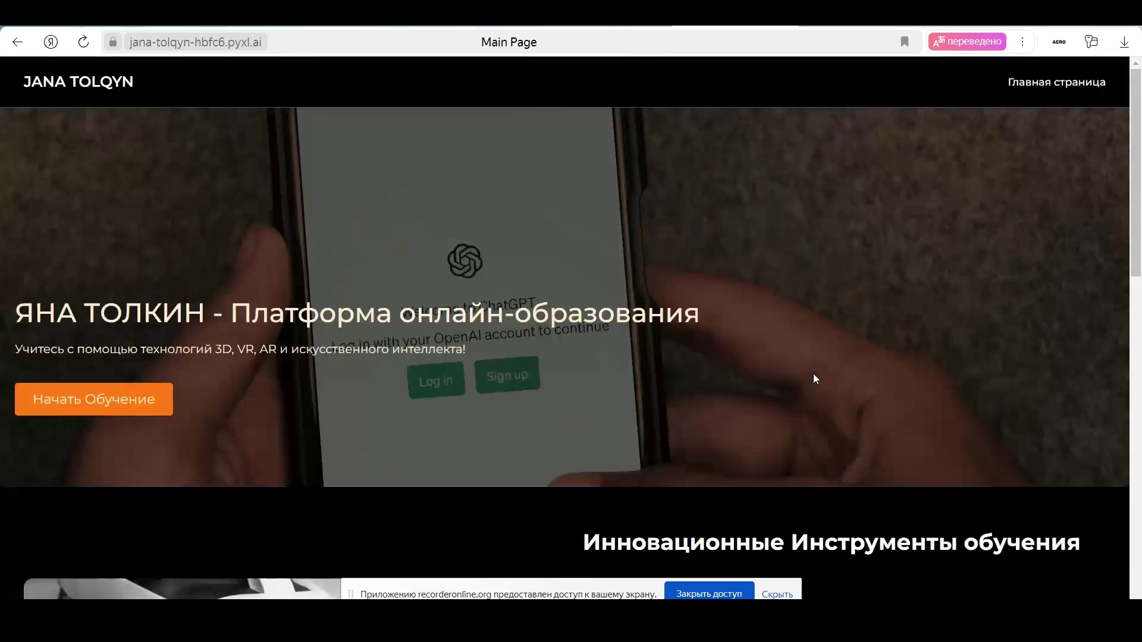
scroll(813, 375, down, 8)
scroll(812, 369, up, 8)
From the ChatGPT chat, follow the management link to the Pyxl.ai Dashboard listing jana-tolqyn-hbfc6
click(608, 22)
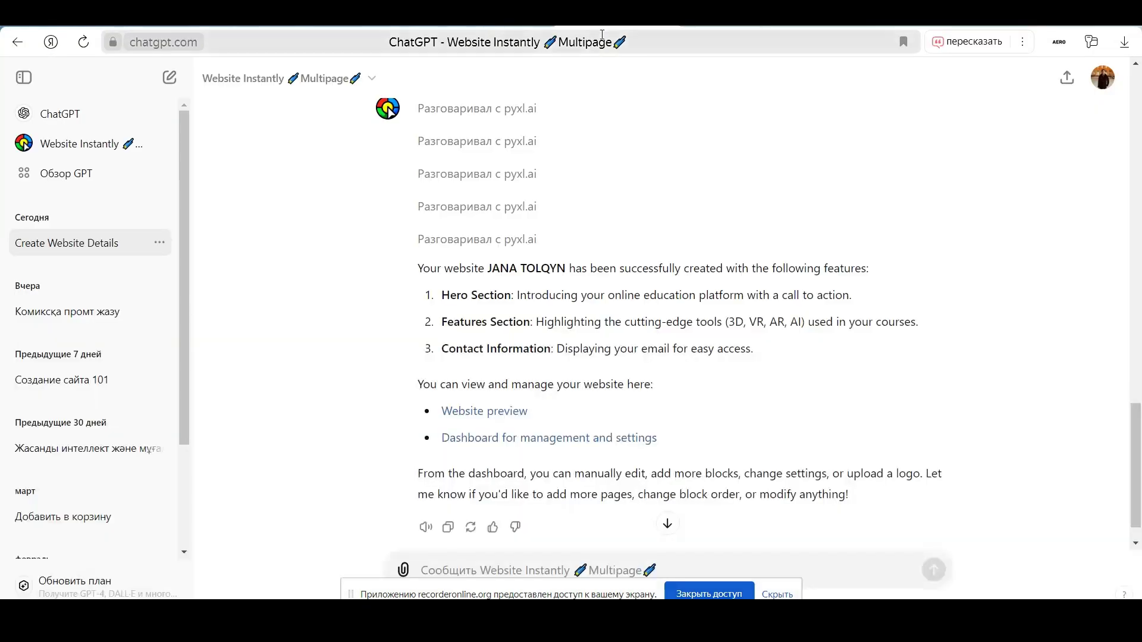
click(497, 443)
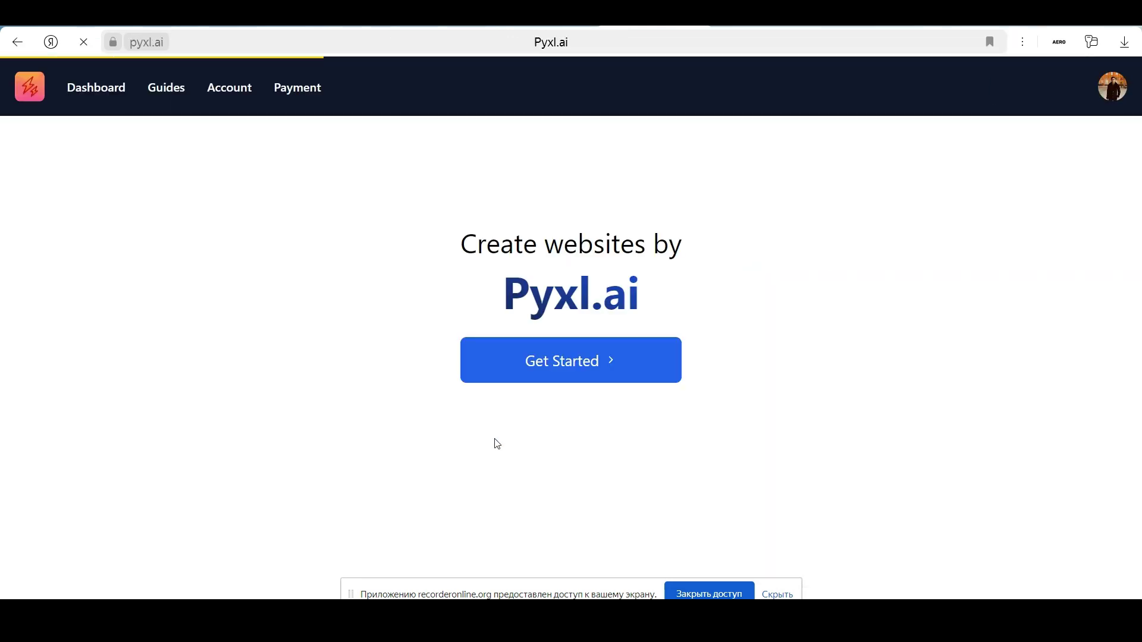
click(567, 380)
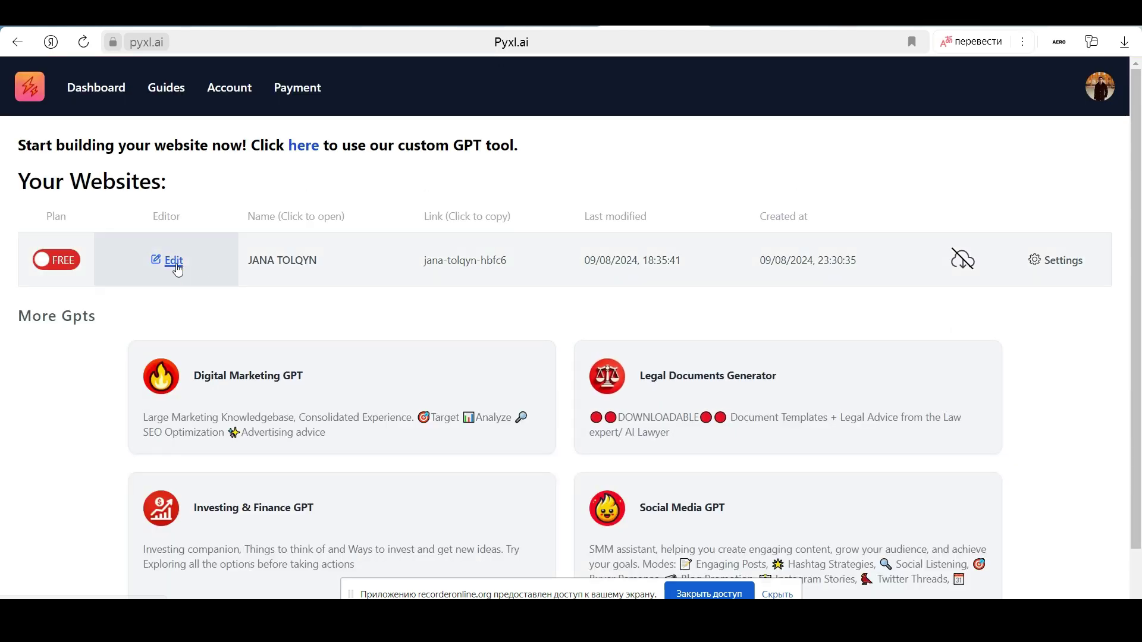
scroll(867, 326, down, 1)
scroll(854, 324, up, 1)
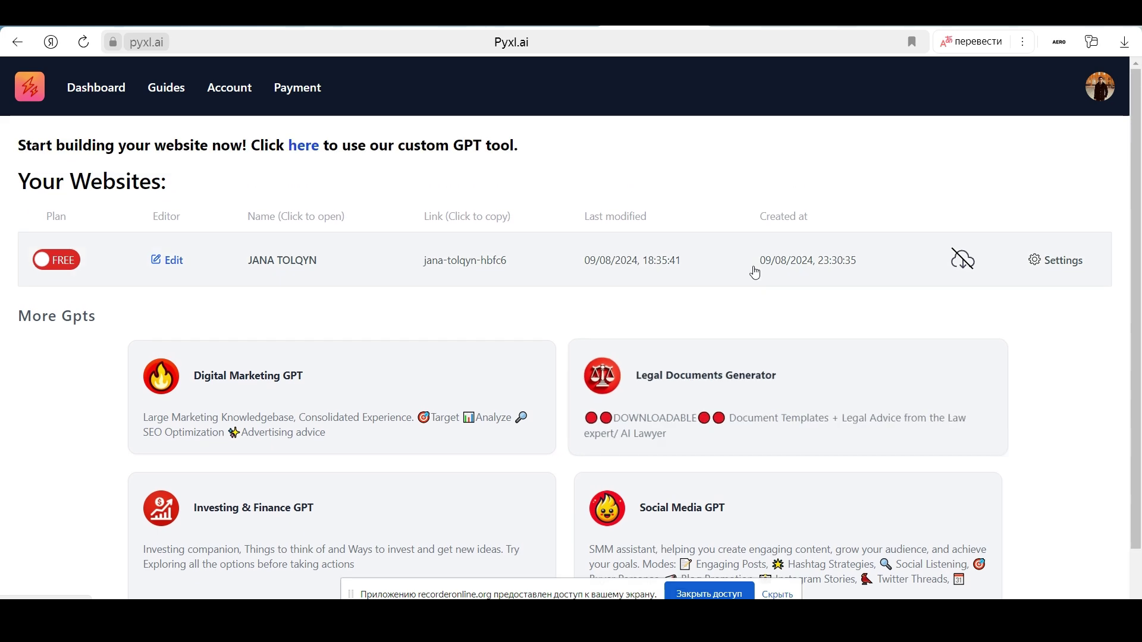
Switch to the live jana-tolqyn-hbfc6.pyxl.ai site and scroll through its sections
click(752, 20)
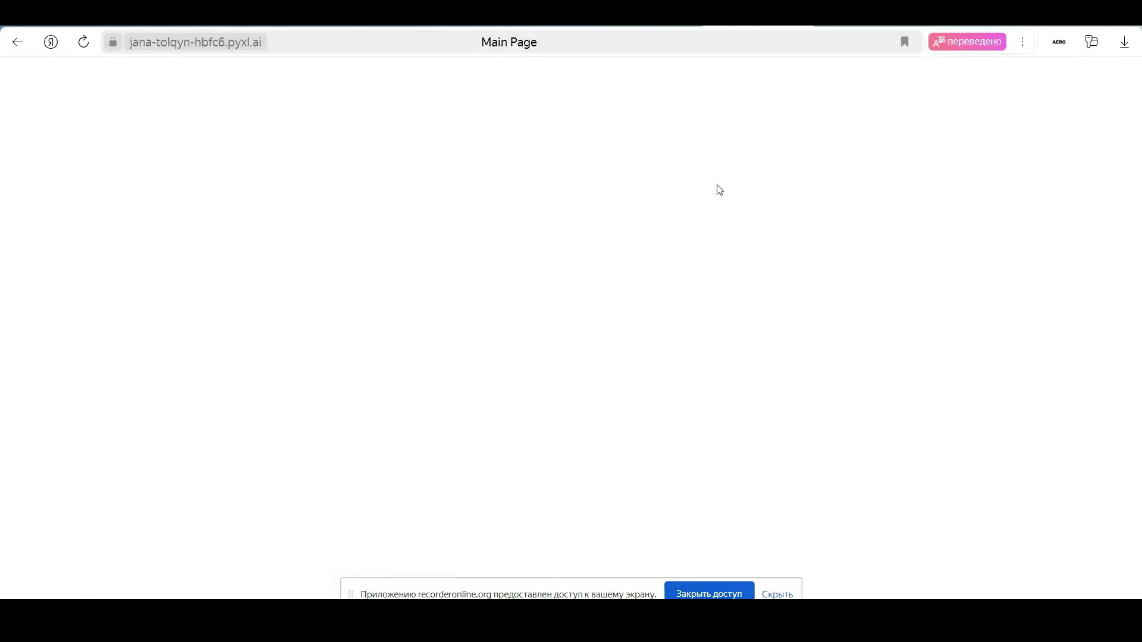
scroll(818, 311, down, 15)
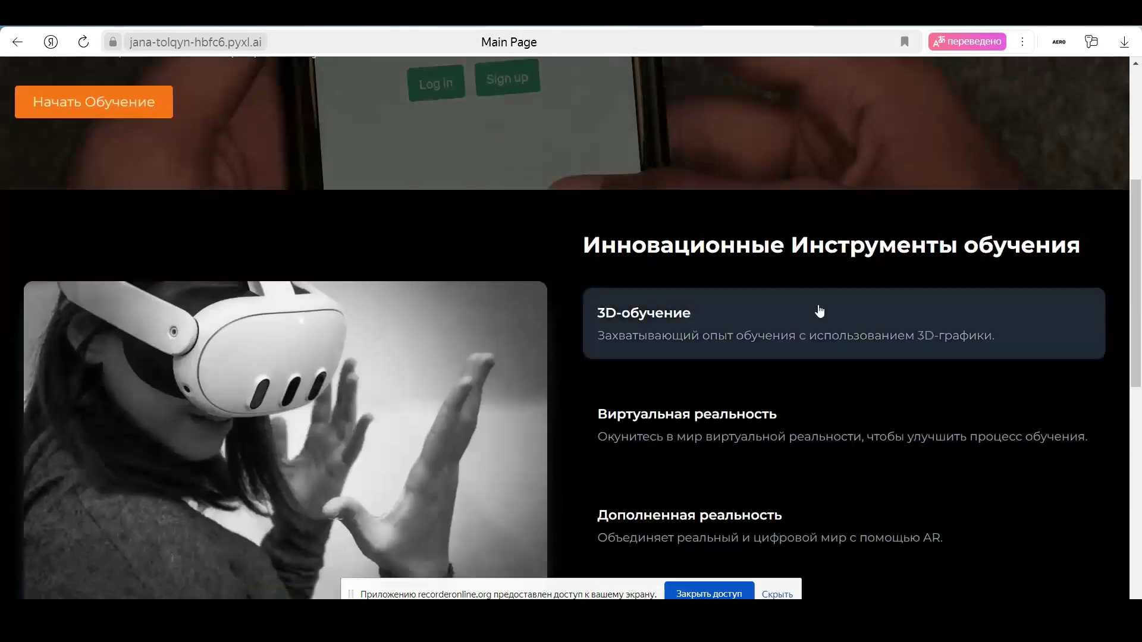
scroll(819, 310, up, 5)
scroll(819, 310, up, 10)
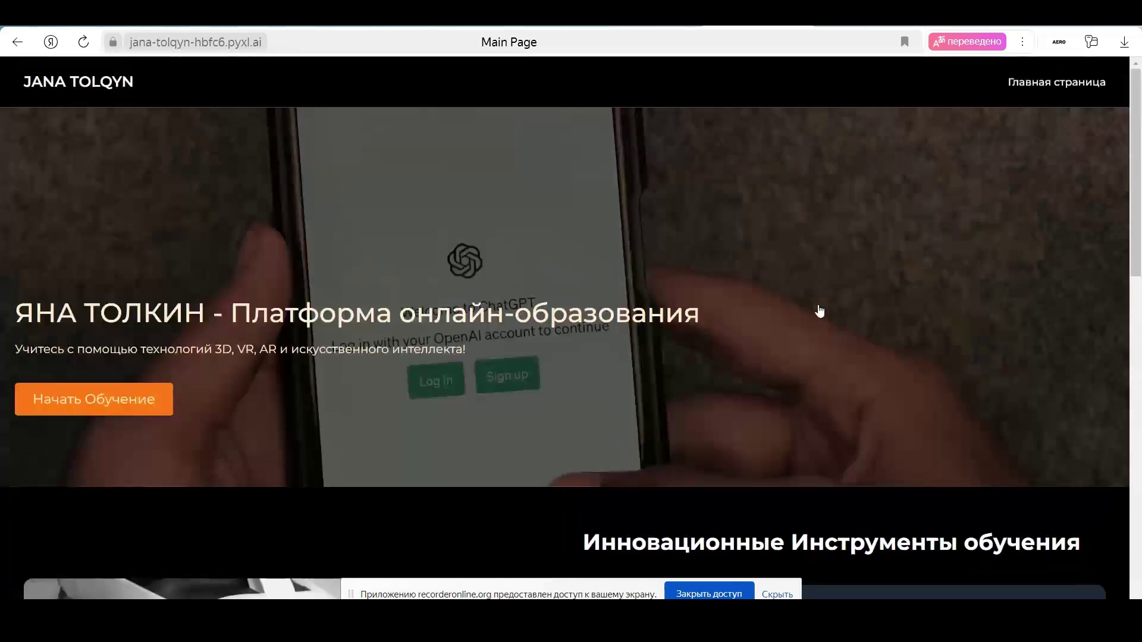
scroll(819, 310, down, 12)
scroll(819, 310, down, 3)
scroll(818, 310, up, 12)
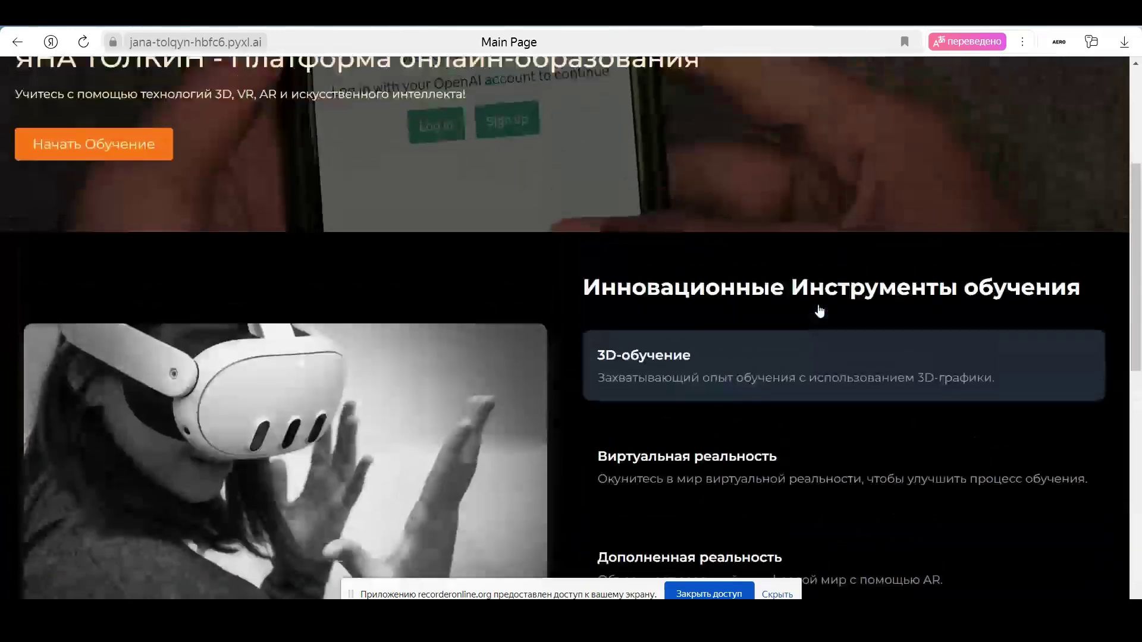
scroll(819, 310, down, 11)
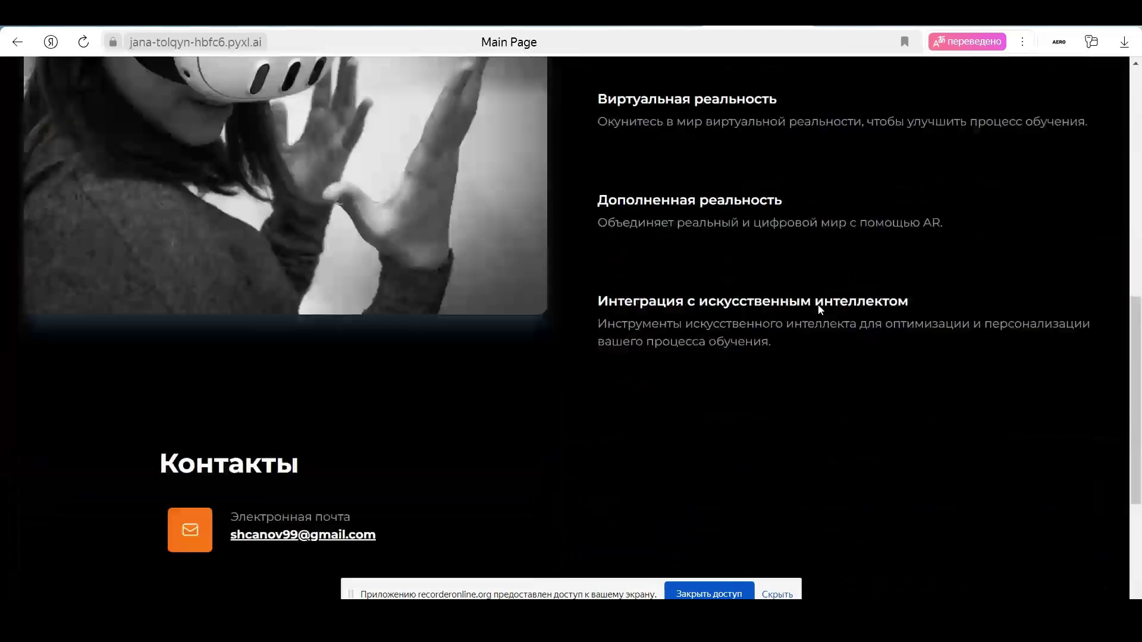
scroll(818, 310, up, 12)
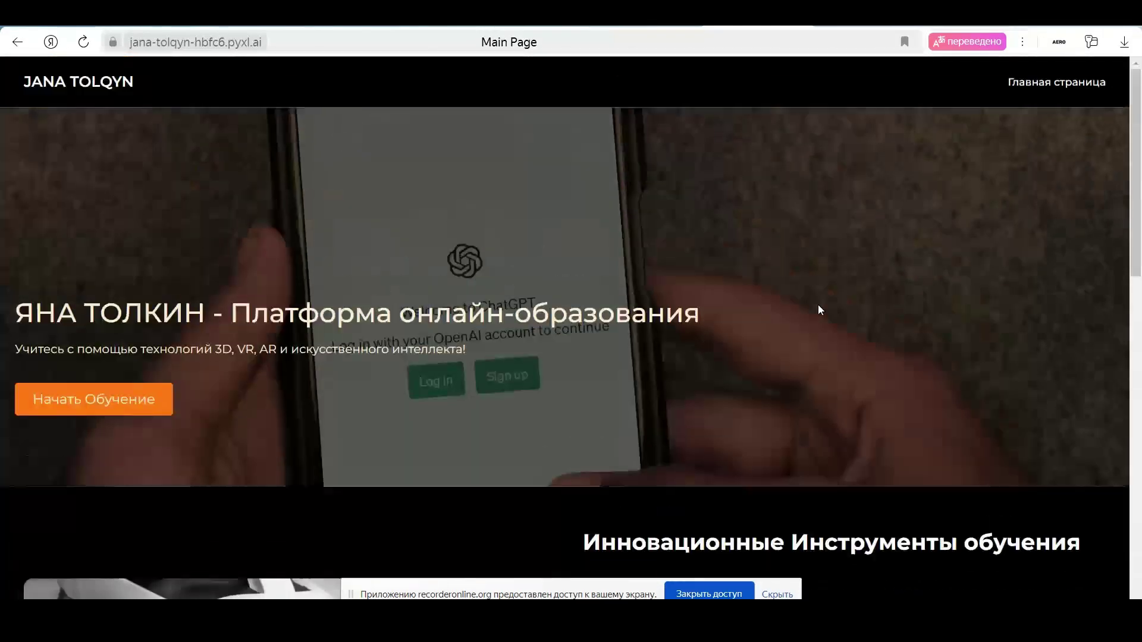
scroll(818, 310, down, 11)
scroll(818, 310, up, 12)
scroll(440, 322, down, 8)
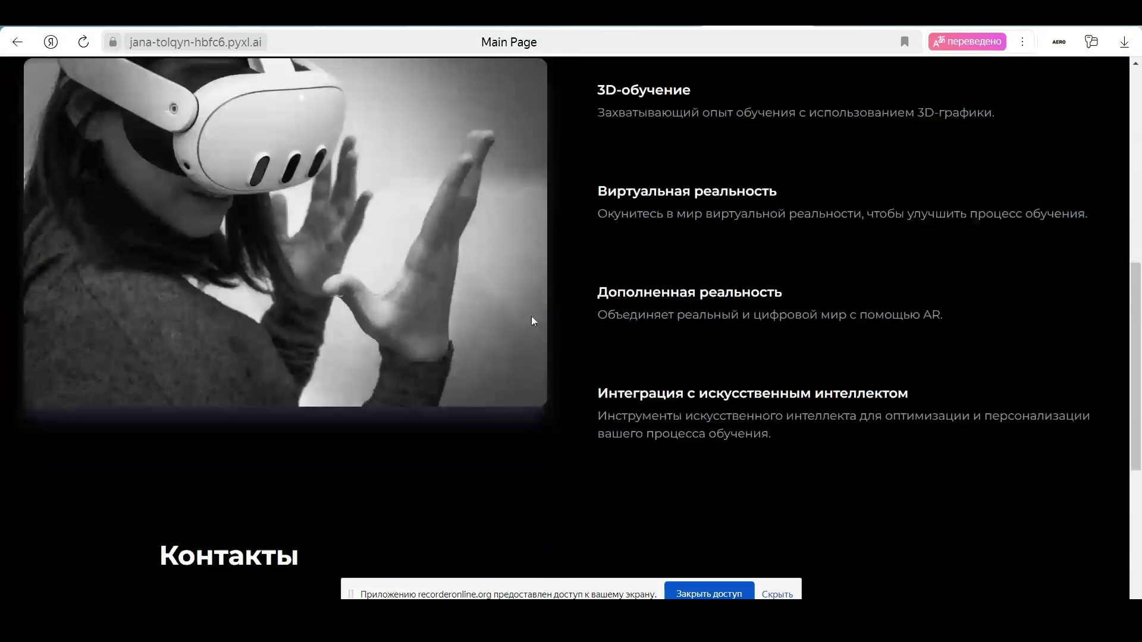
scroll(440, 321, down, 6)
scroll(923, 216, up, 8)
scroll(923, 216, up, 6)
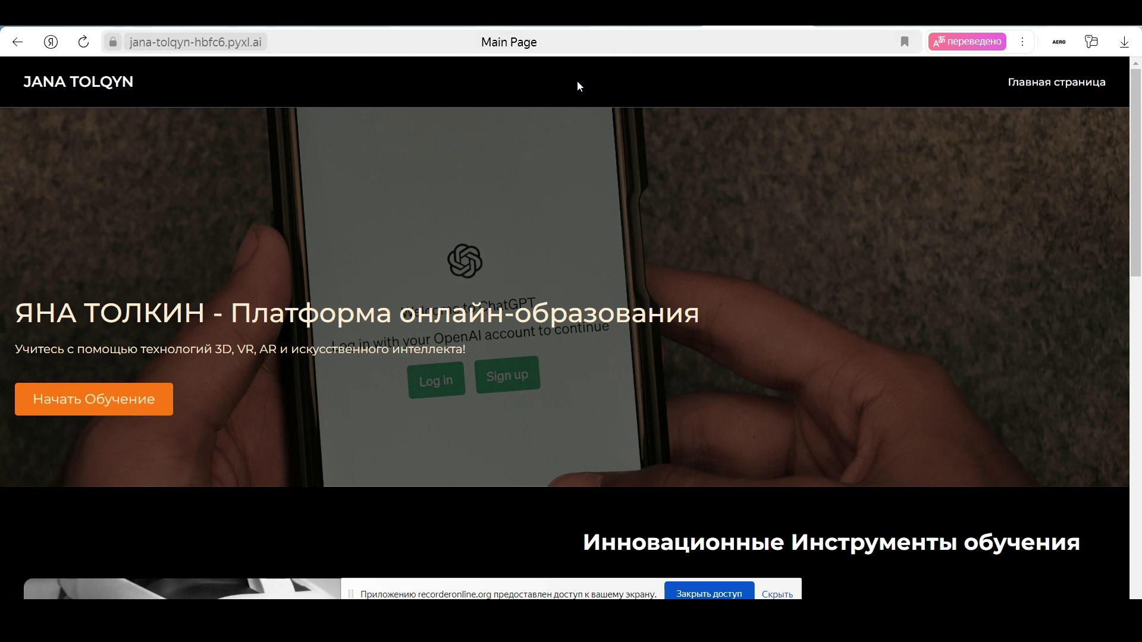
Review the remaining sections, then scroll back up to the Russian hero banner
scroll(370, 331, down, 10)
scroll(370, 332, up, 10)
scroll(370, 327, down, 10)
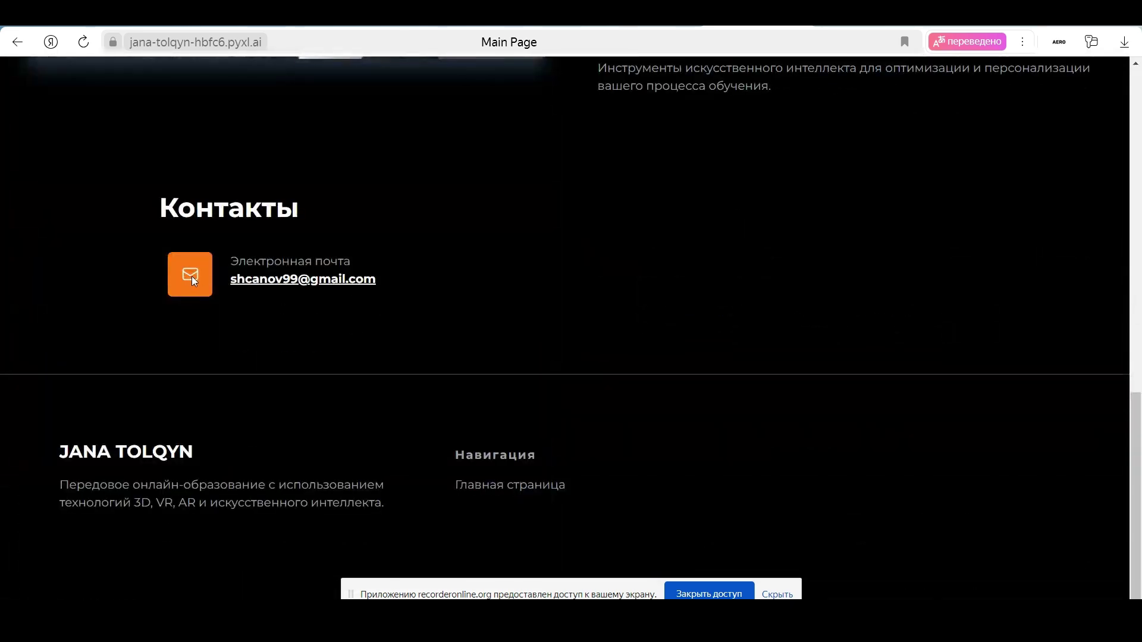
mouse_move(249, 283)
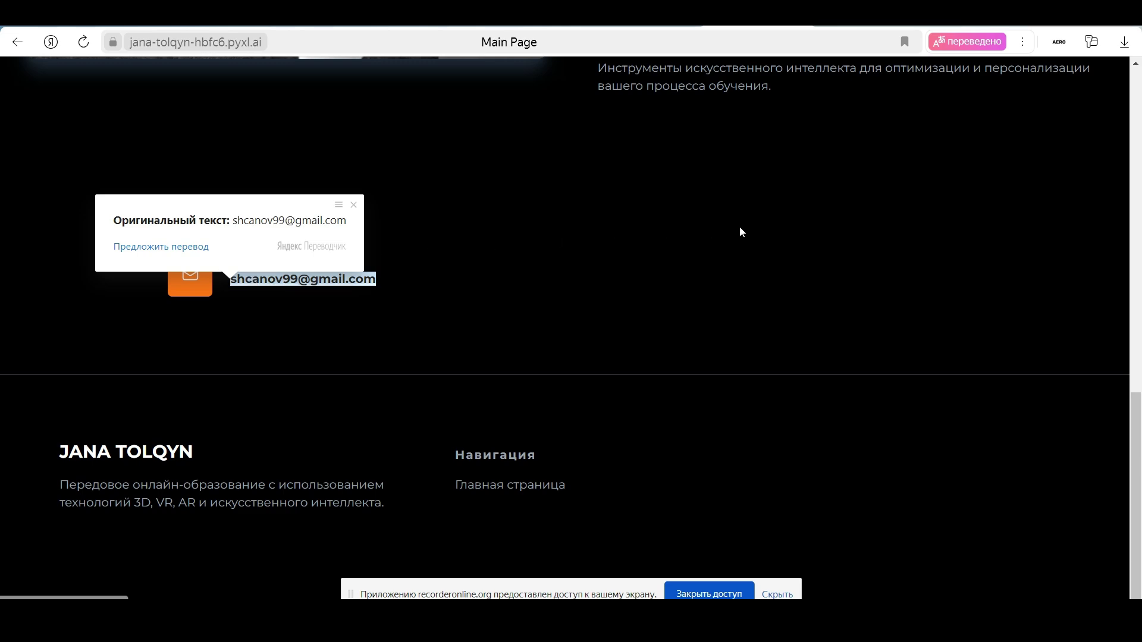
scroll(740, 226, up, 10)
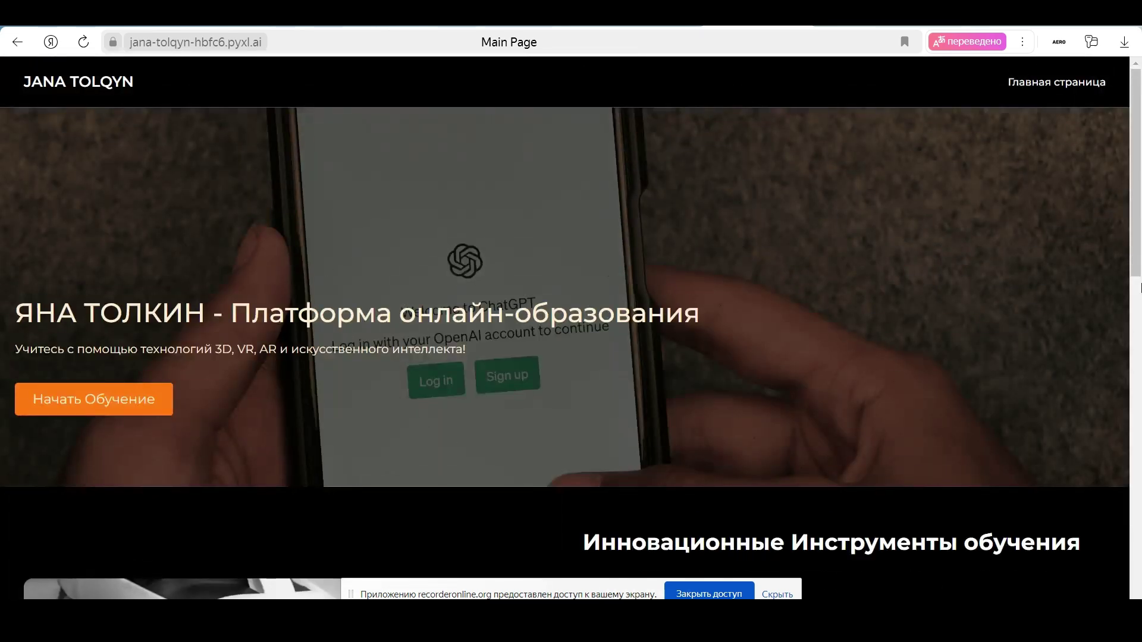
scroll(261, 208, down, 8)
scroll(897, 196, up, 7)
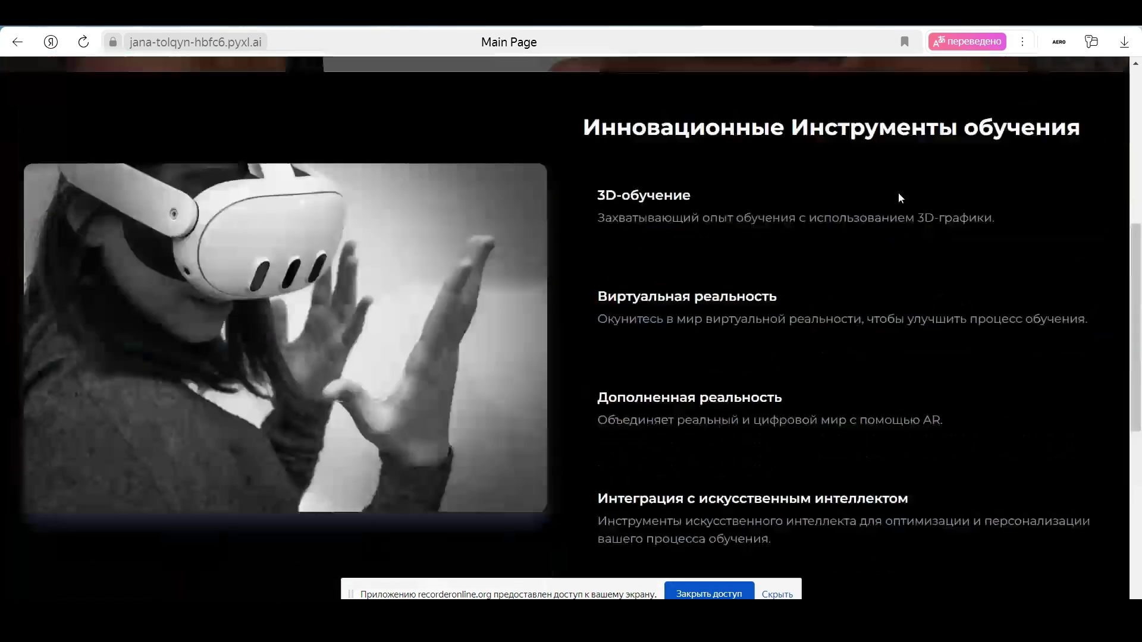
scroll(895, 195, up, 2)
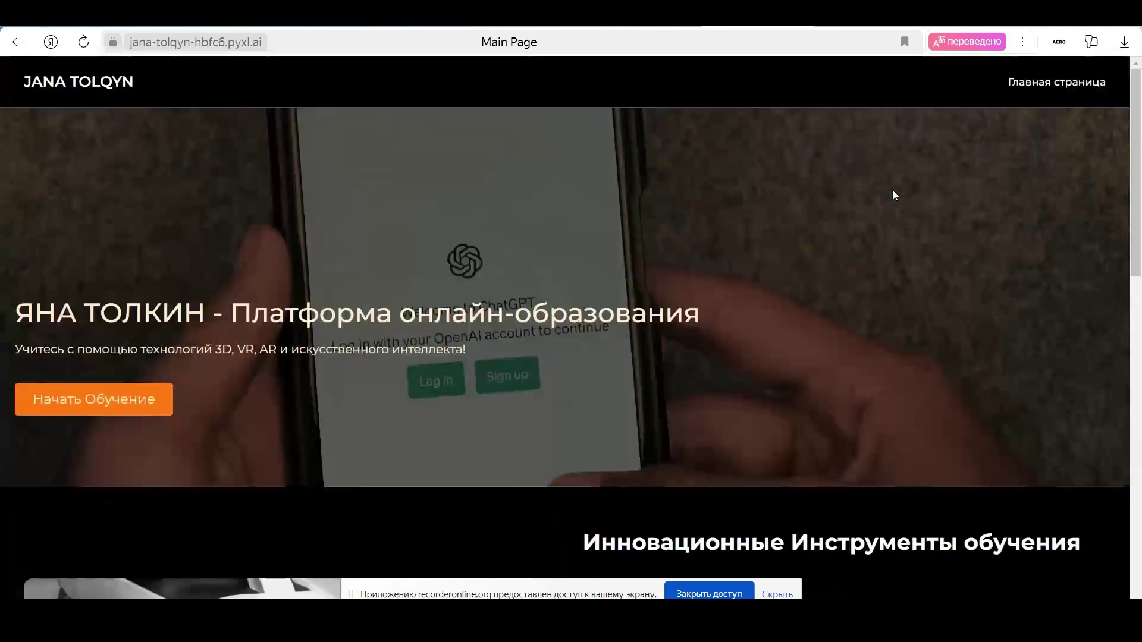